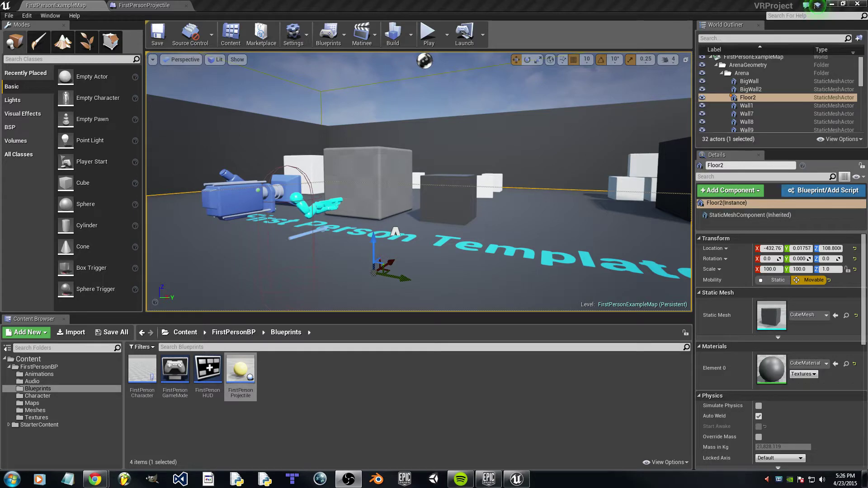
Step: Play the level in the editor and shoot the dark destructible cube beside the large rounded cube
{"action": "left_click", "coordinate": [425, 31]}
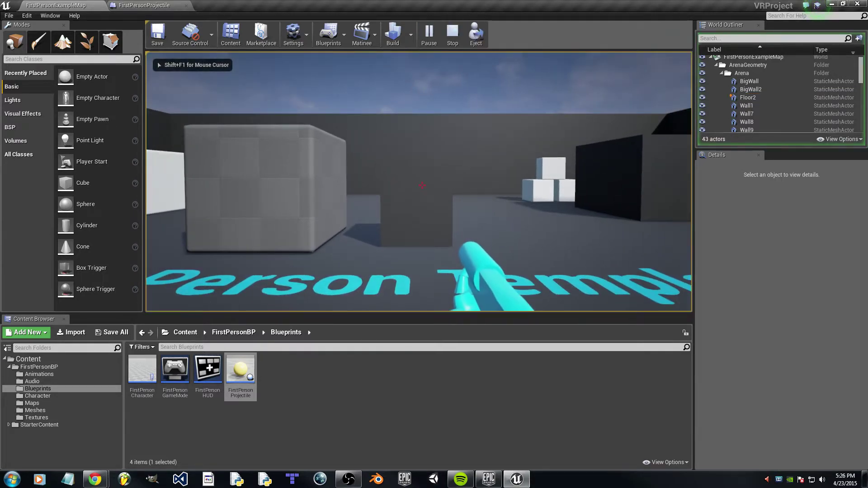
{"action": "key", "text": "a"}
{"action": "key", "text": "d"}
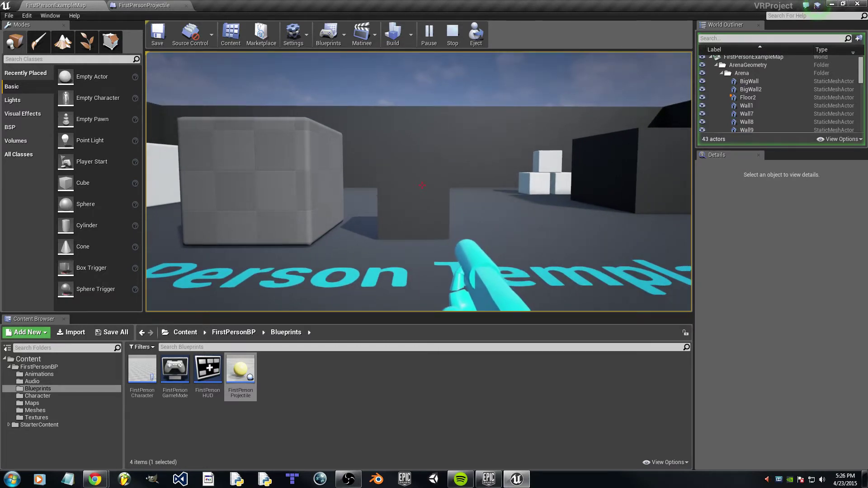
{"action": "key", "text": "d"}
{"action": "key", "text": "a"}
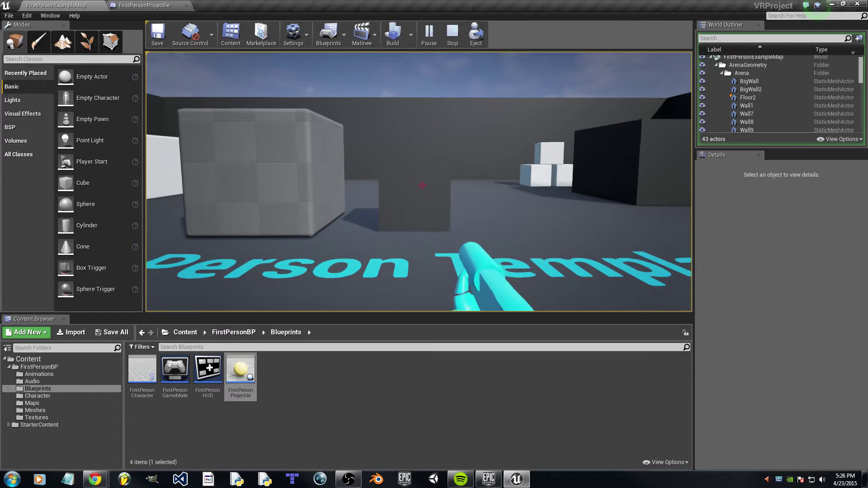
{"action": "left_click", "coordinate": [422, 185]}
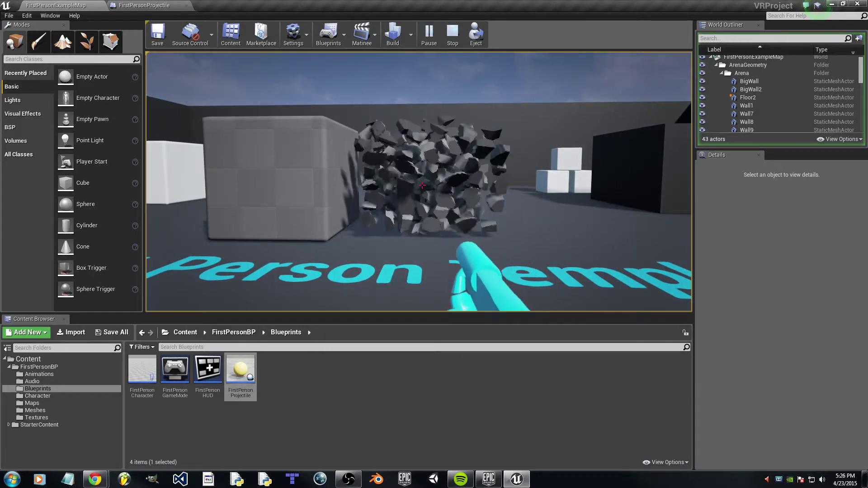
{"action": "key", "text": "a"}
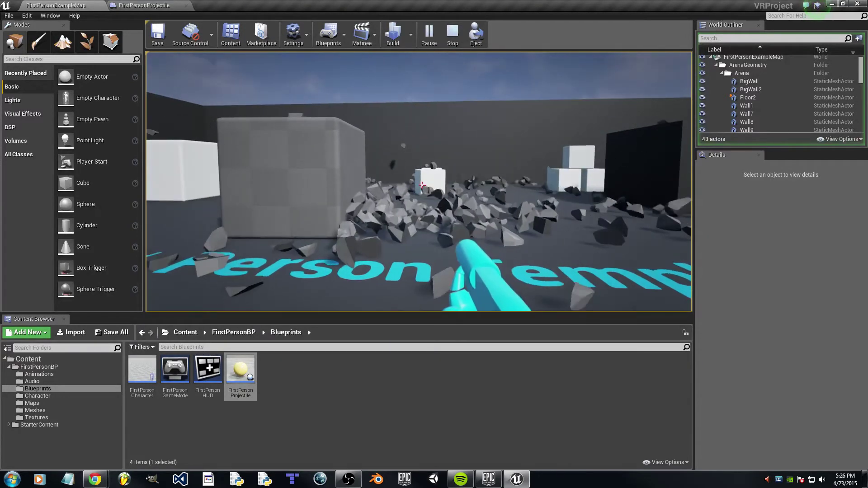
{"action": "key", "text": "d"}
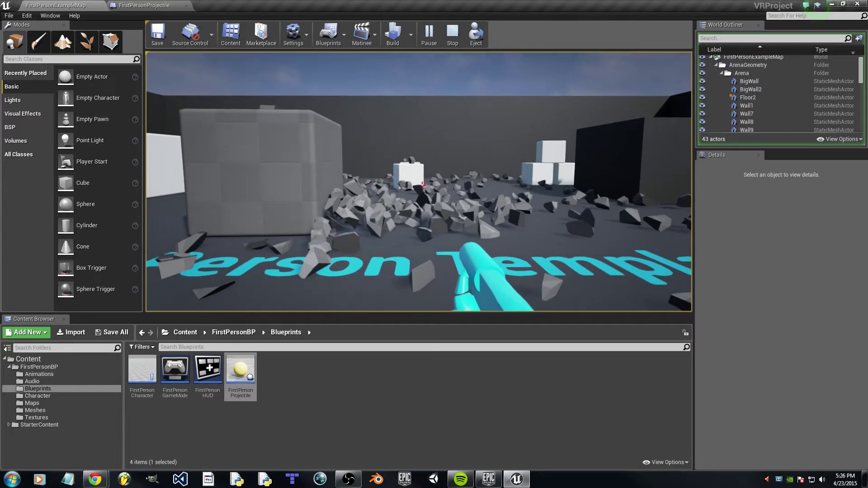
Step: Walk up to the large rounded destructible cube and shoot it
{"action": "key", "text": "a"}
{"action": "key", "text": "w"}
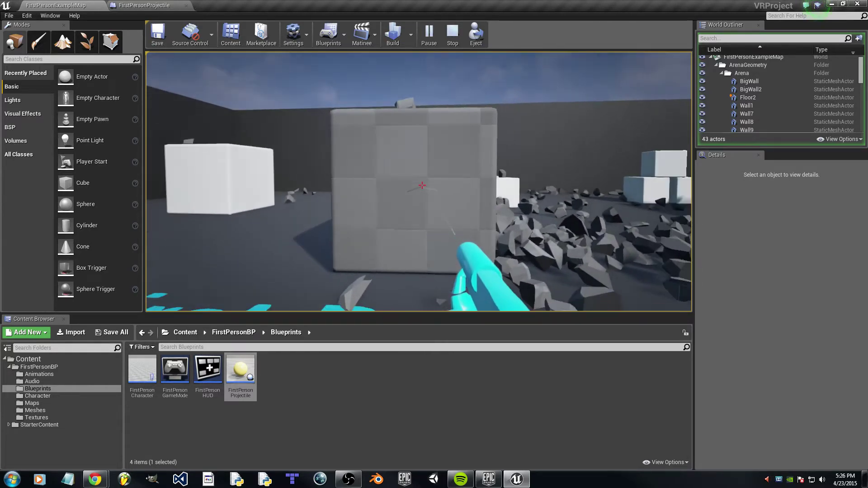
{"action": "key", "text": "w"}
{"action": "left_click", "coordinate": [421, 185]}
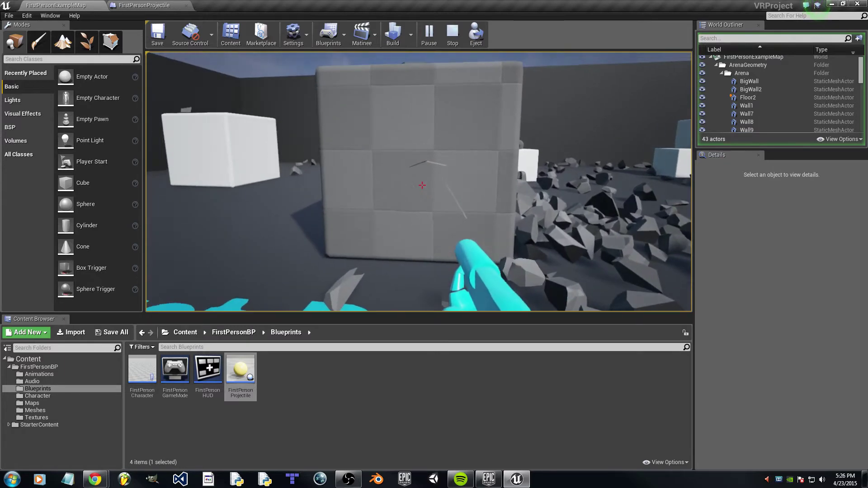
{"action": "left_click", "coordinate": [422, 185]}
{"action": "key", "text": "s"}
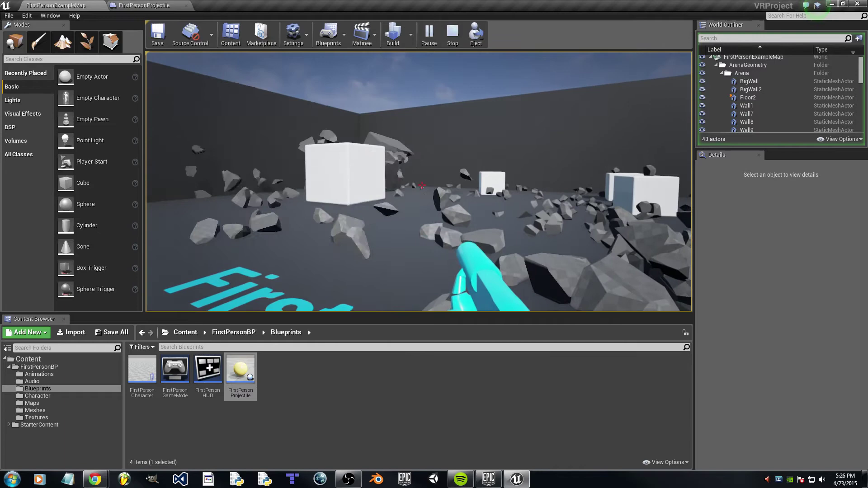
Step: Fire repeatedly at the large remaining chunk of the cube near the arena wall, and end the play session
{"action": "key", "text": "w"}
{"action": "key", "text": "w"}
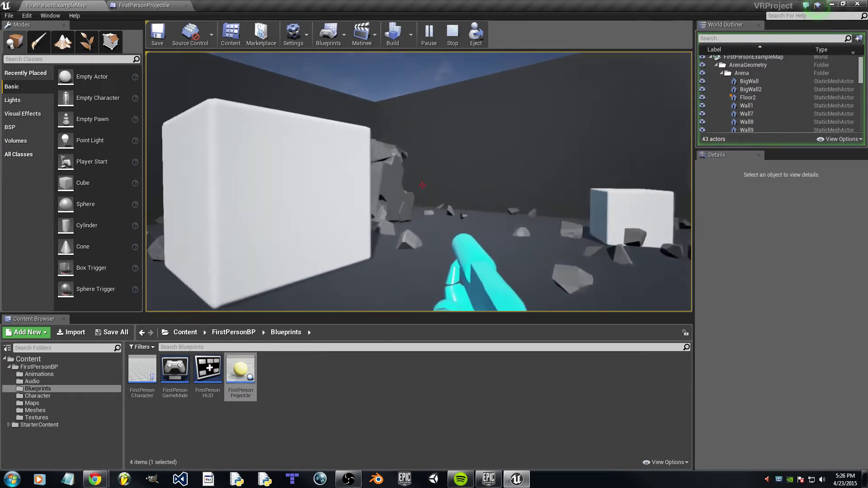
{"action": "key", "text": "s"}
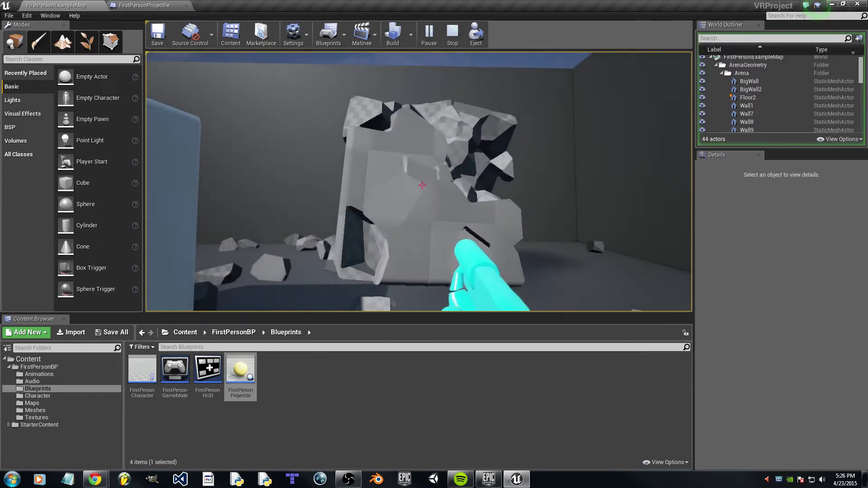
{"action": "left_click", "coordinate": [421, 185]}
{"action": "key", "text": "a"}
{"action": "left_click", "coordinate": [422, 185]}
{"action": "key", "text": "a"}
{"action": "left_click", "coordinate": [422, 185]}
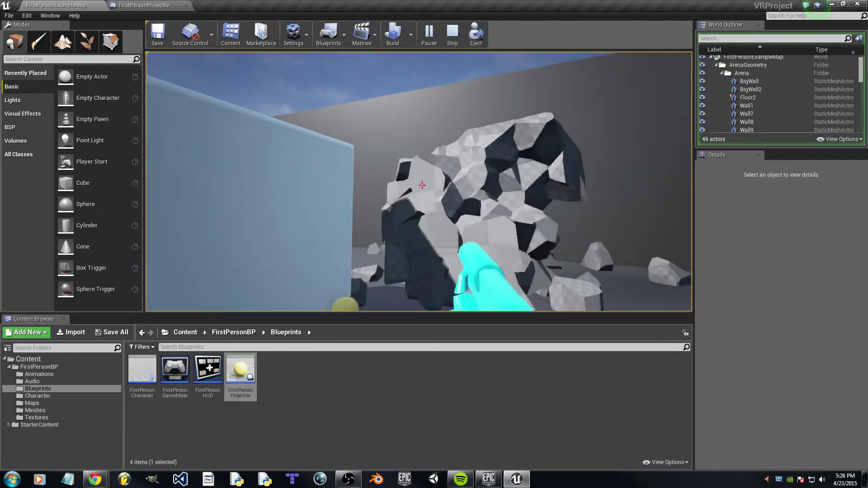
{"action": "key", "text": "d"}
{"action": "left_click", "coordinate": [422, 185]}
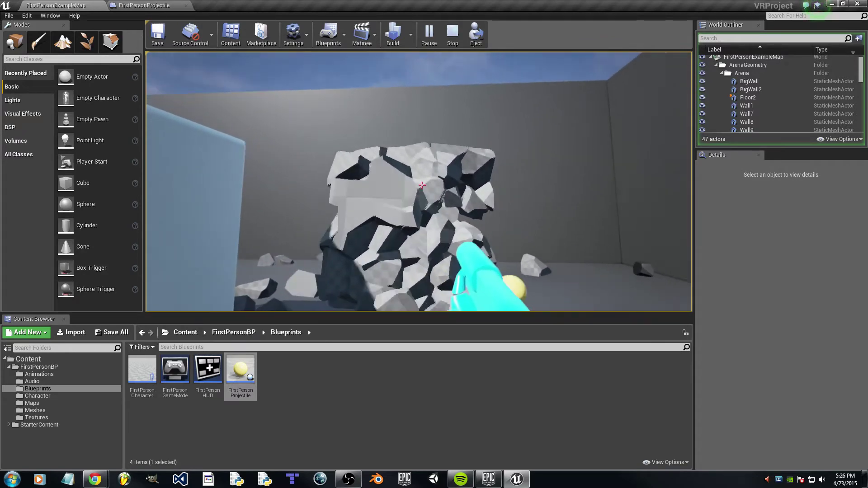
{"action": "left_click", "coordinate": [422, 185]}
{"action": "left_click", "coordinate": [421, 185]}
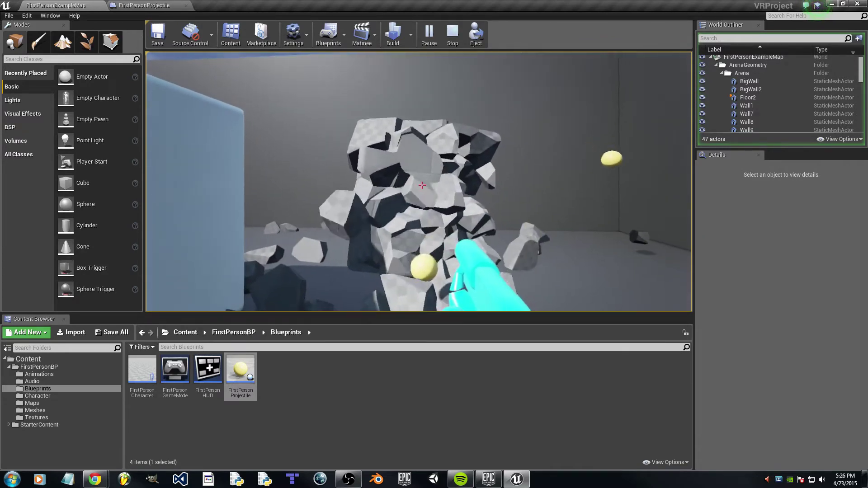
{"action": "left_click", "coordinate": [422, 185]}
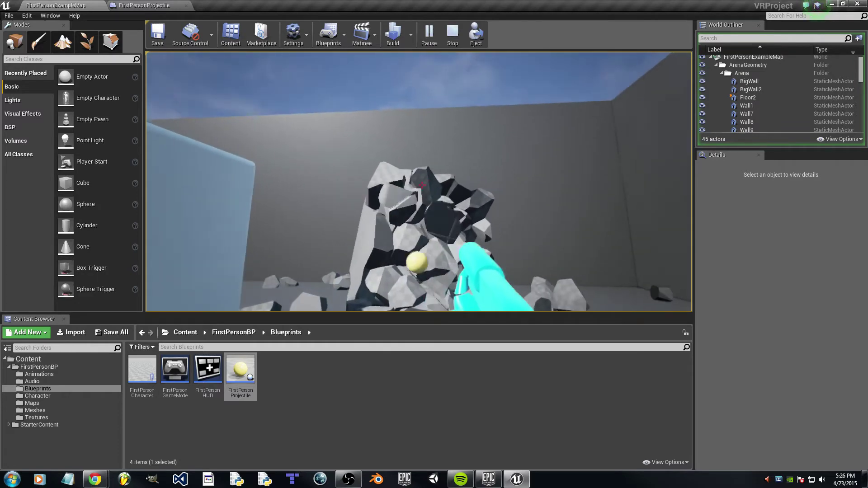
{"action": "left_click", "coordinate": [421, 185]}
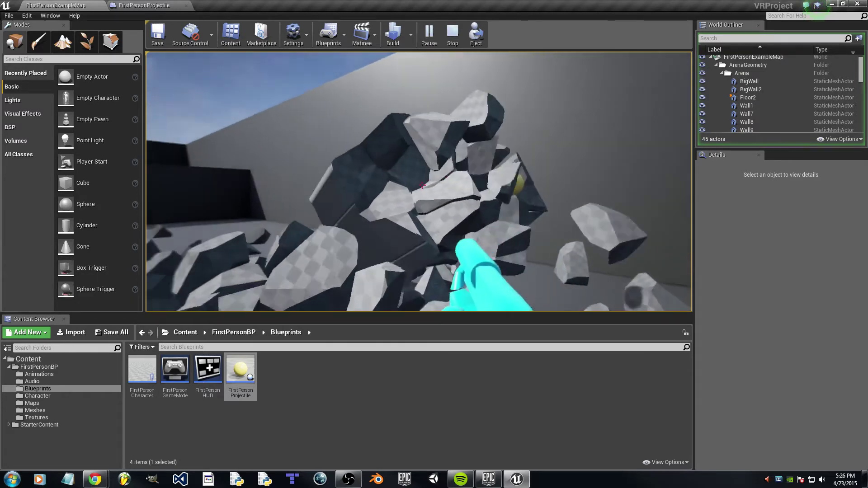
{"action": "left_click", "coordinate": [422, 184]}
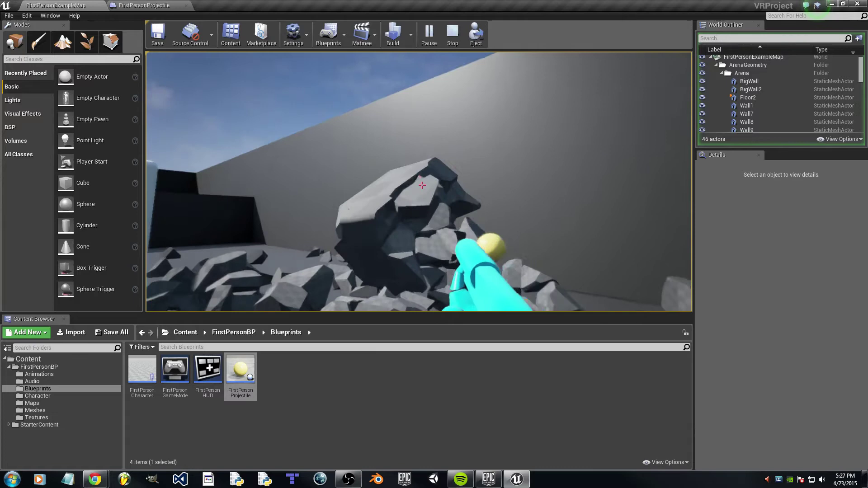
{"action": "key", "text": "a"}
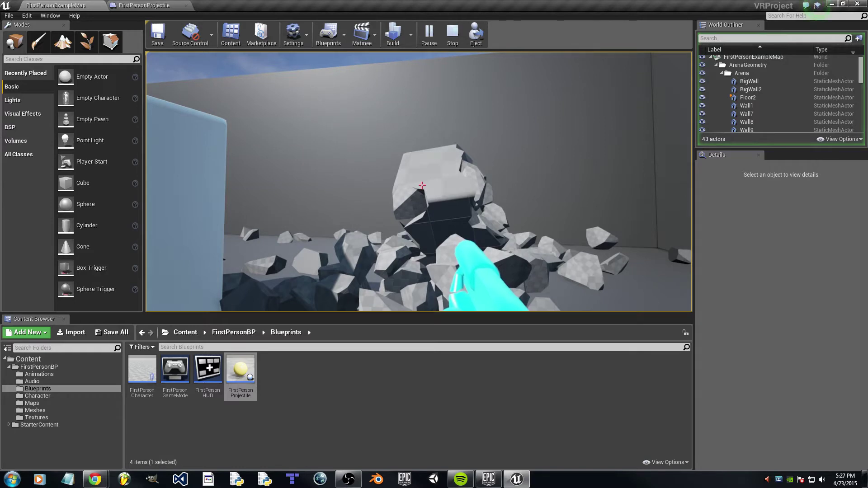
{"action": "key", "text": "Escape"}
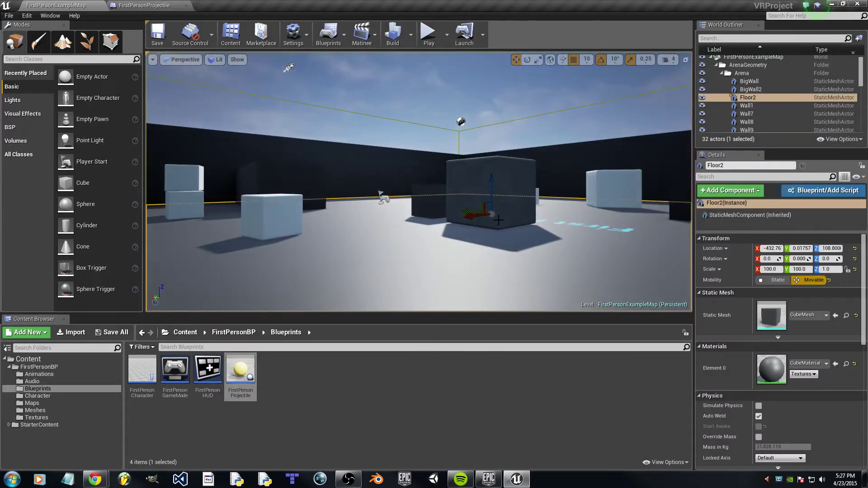
Step: Select the large rounded destructible cube in the level
{"action": "left_click_drag", "start_coordinate": [505, 246], "coordinate": [544, 225]}
{"action": "mouse_move", "coordinate": [544, 225]}
{"action": "right_mouse_down"}
{"action": "mouse_move", "coordinate": [581, 237]}
{"action": "mouse_move", "coordinate": [558, 232]}
{"action": "right_mouse_up"}
{"action": "left_click", "coordinate": [343, 165]}
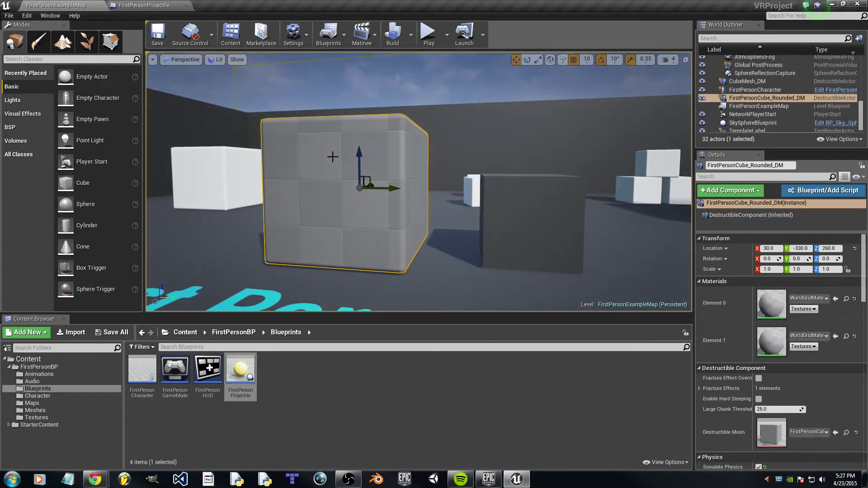
Step: Open the FirstPersonProjectile blueprint from the Blueprints folder for editing
{"action": "right_click", "coordinate": [243, 376]}
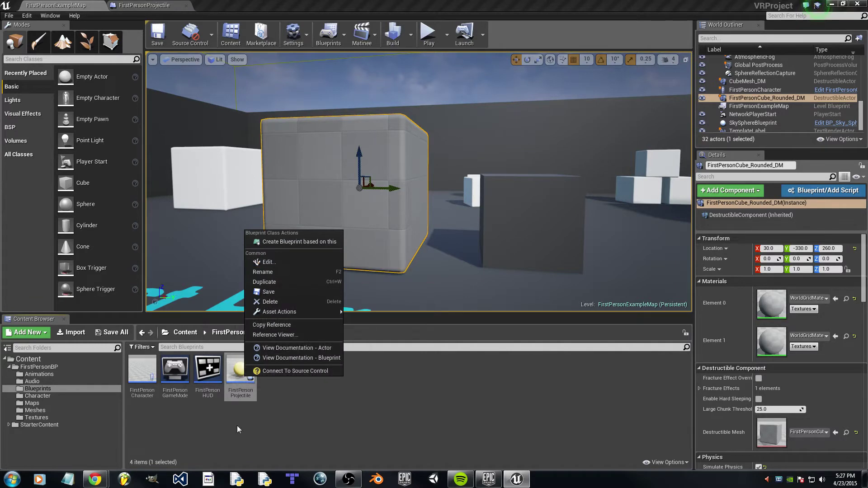
{"action": "left_click", "coordinate": [31, 390]}
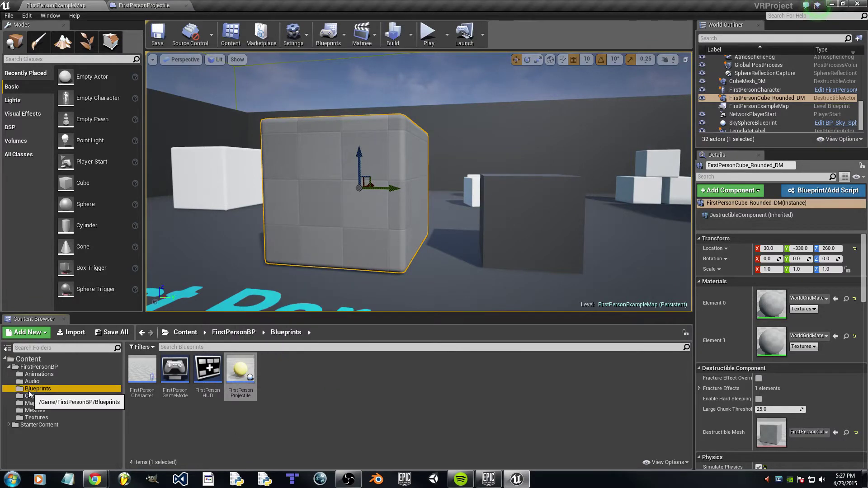
{"action": "left_click", "coordinate": [242, 368]}
{"action": "right_click", "coordinate": [249, 368]}
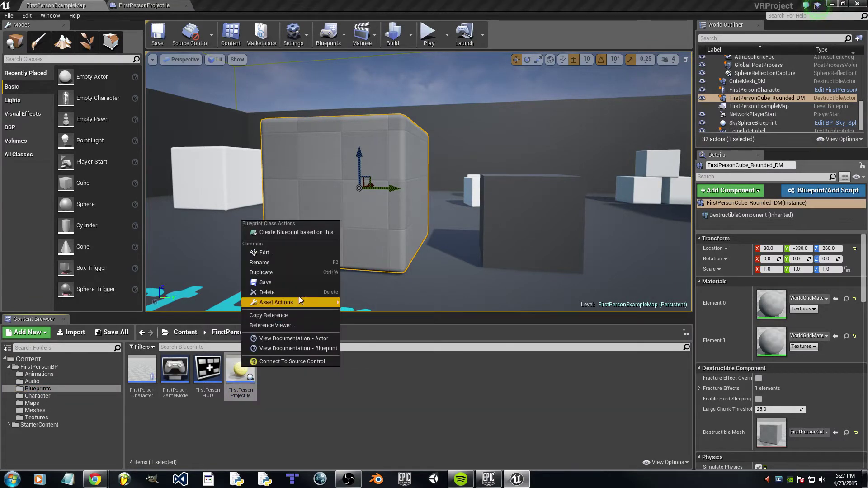
{"action": "left_click", "coordinate": [286, 256]}
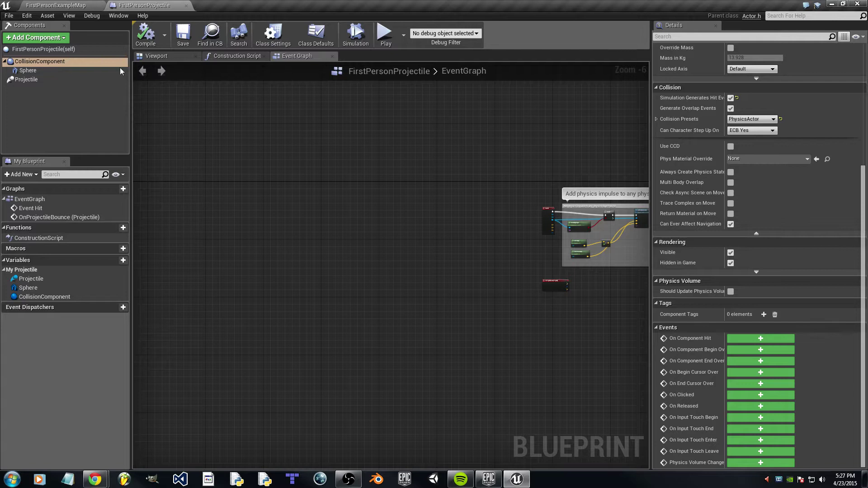
Step: Review the physics and collision settings of the projectile's CollisionComponent, widening the property name column to read the full labels
{"action": "left_click", "coordinate": [93, 65]}
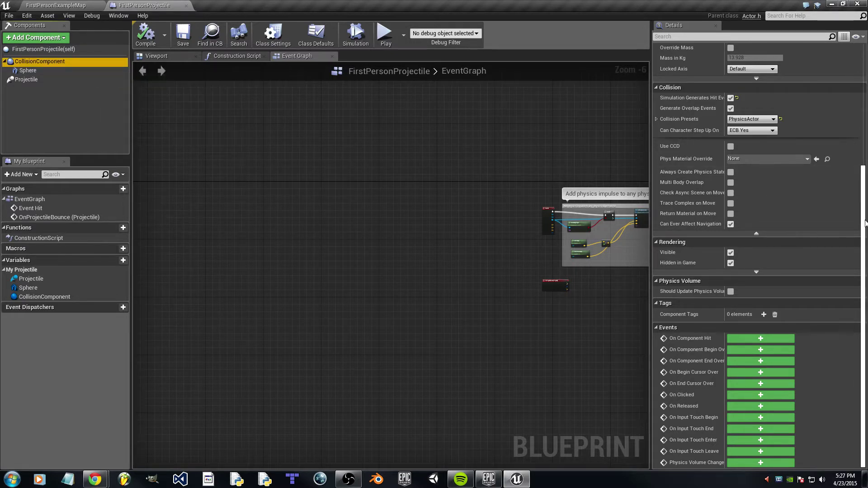
{"action": "left_click_drag", "start_coordinate": [865, 223], "coordinate": [865, 100]}
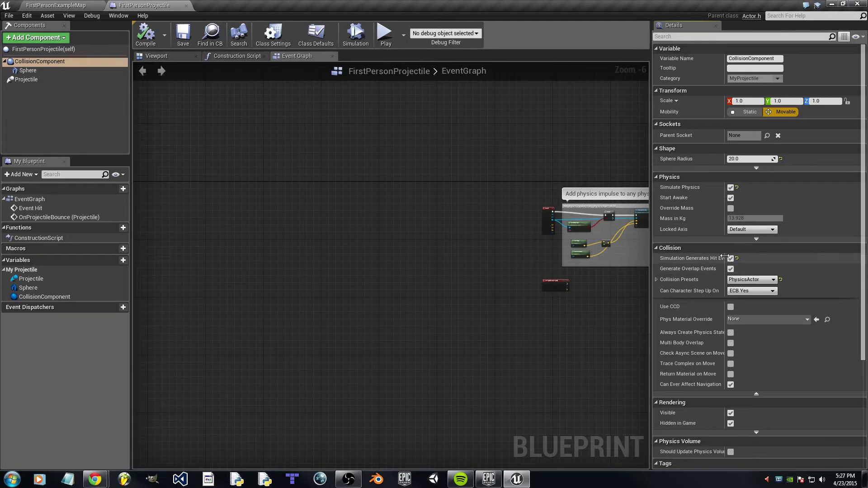
{"action": "mouse_move", "coordinate": [726, 258]}
{"action": "left_mouse_down"}
{"action": "mouse_move", "coordinate": [770, 258]}
{"action": "mouse_move", "coordinate": [739, 258]}
{"action": "left_mouse_up"}
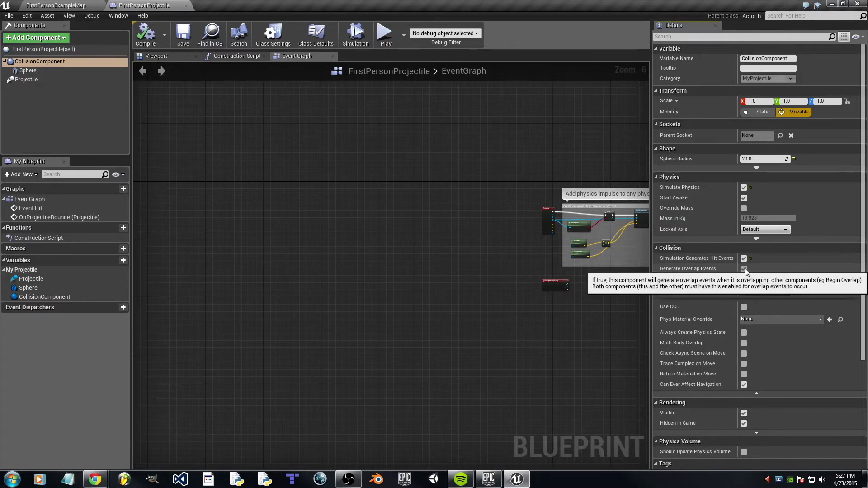
{"action": "left_click", "coordinate": [744, 269]}
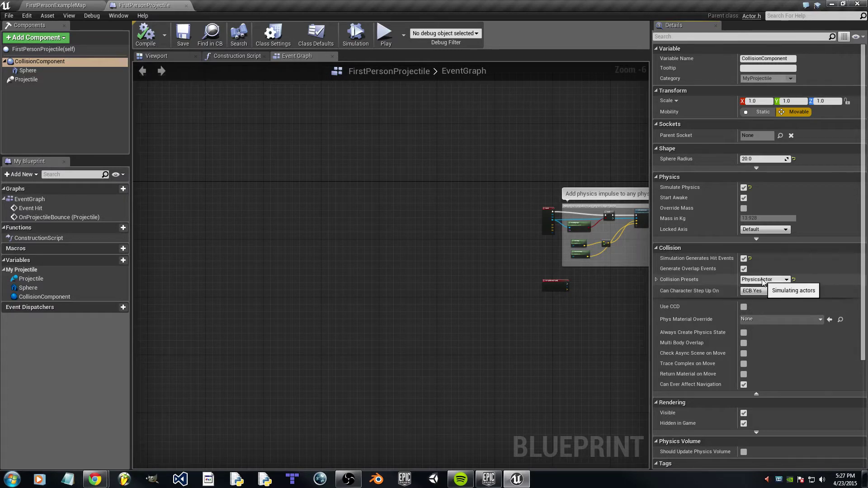
{"action": "scroll", "coordinate": [753, 376], "scroll_direction": "down", "scroll_amount": 5}
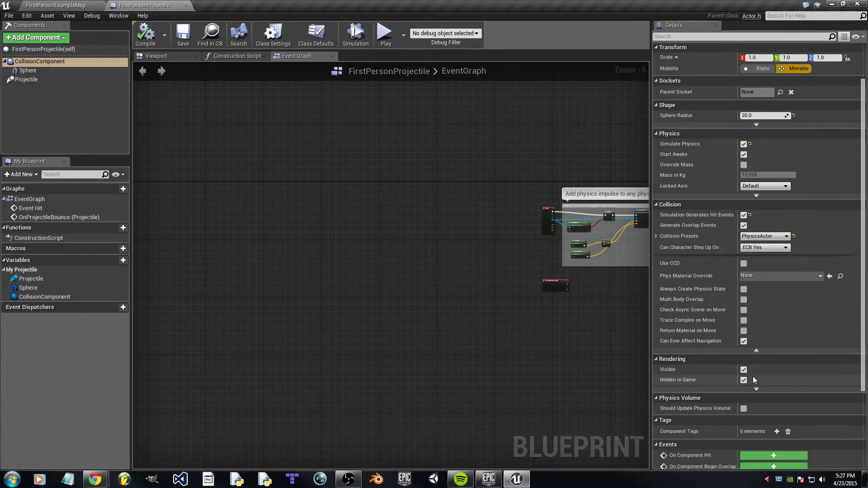
{"action": "scroll", "coordinate": [786, 400], "scroll_direction": "down", "scroll_amount": 2}
{"action": "scroll", "coordinate": [782, 395], "scroll_direction": "up", "scroll_amount": 7}
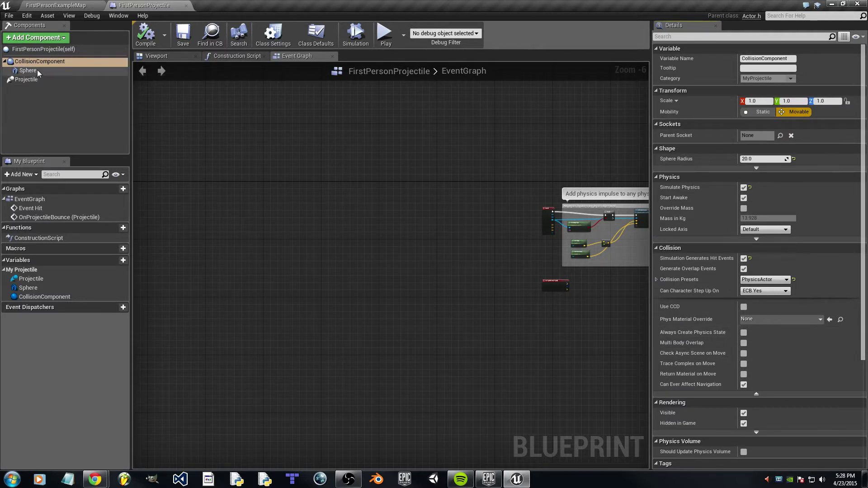
Step: Review the physics and collision settings of the projectile's Sphere component, including its collision presets and object responses
{"action": "left_click", "coordinate": [39, 71]}
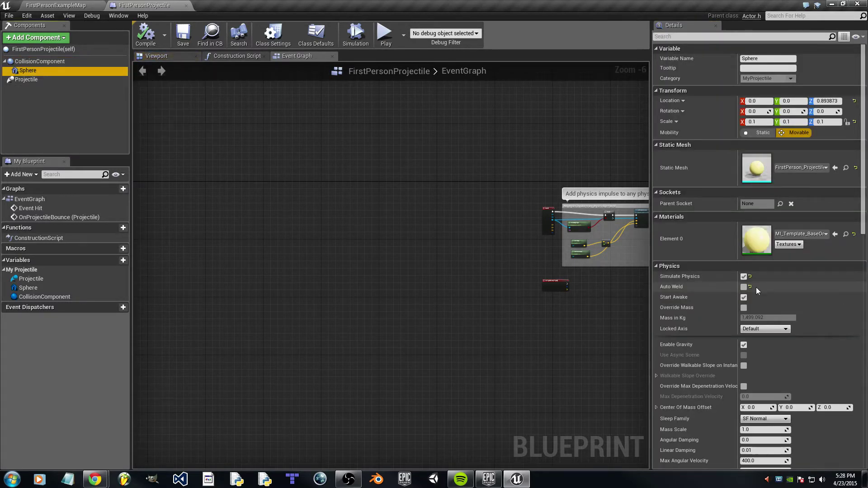
{"action": "scroll", "coordinate": [755, 286], "scroll_direction": "down", "scroll_amount": 4}
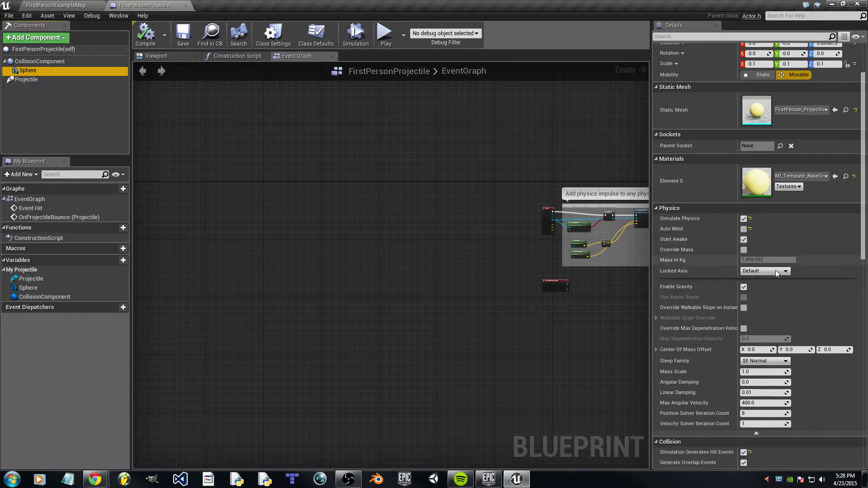
{"action": "scroll", "coordinate": [774, 268], "scroll_direction": "up", "scroll_amount": 4}
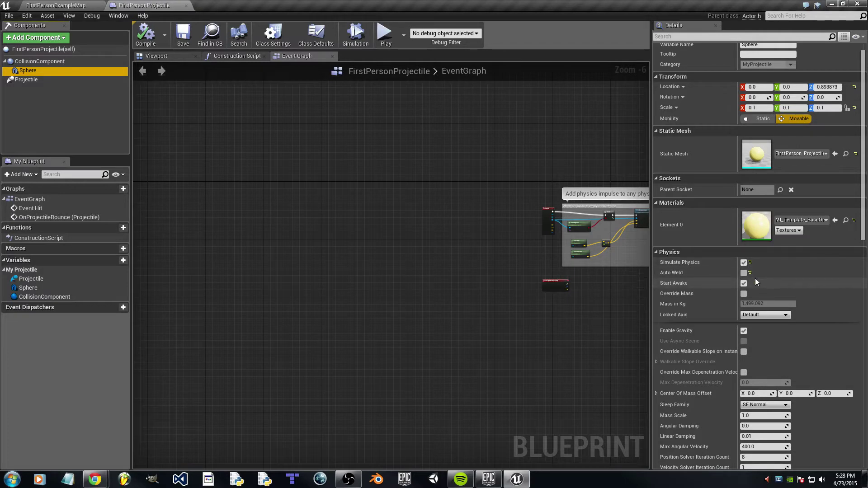
{"action": "scroll", "coordinate": [780, 293], "scroll_direction": "down", "scroll_amount": 2}
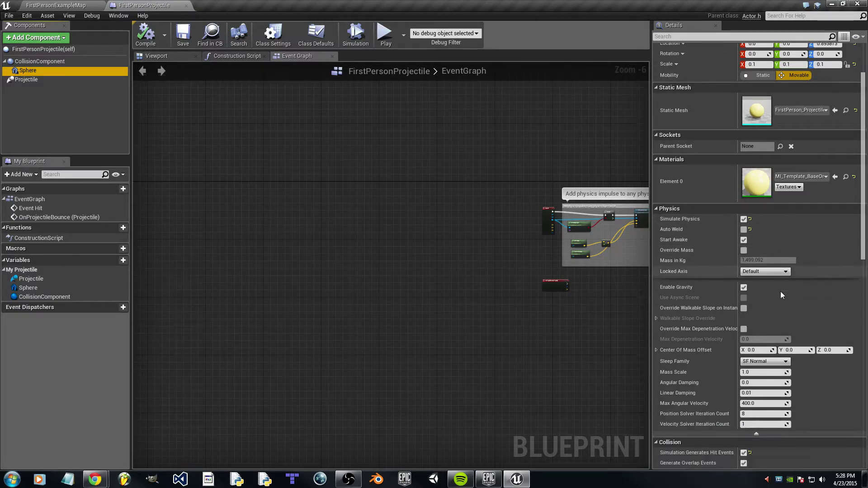
{"action": "scroll", "coordinate": [761, 297], "scroll_direction": "down", "scroll_amount": 4}
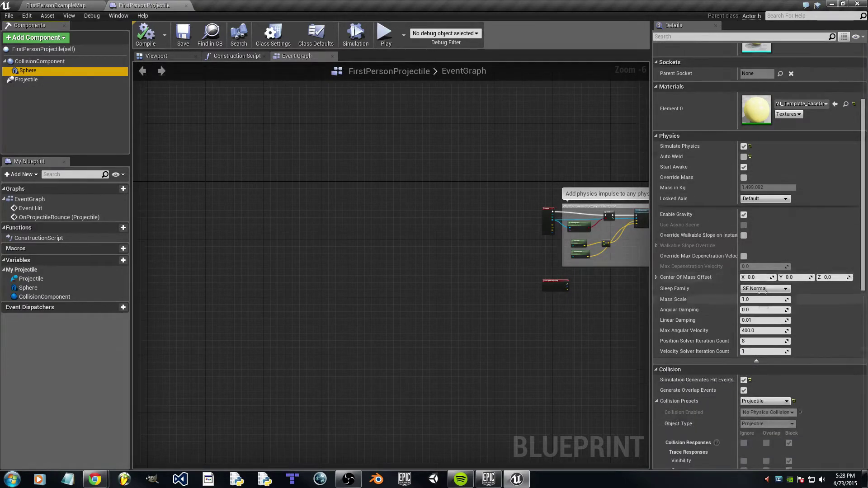
{"action": "scroll", "coordinate": [763, 298], "scroll_direction": "down", "scroll_amount": 2}
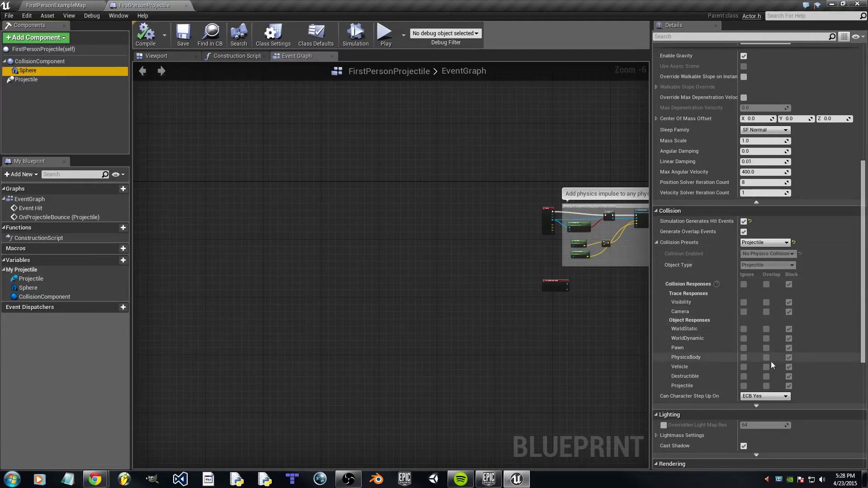
{"action": "scroll", "coordinate": [766, 386], "scroll_direction": "down", "scroll_amount": 2}
{"action": "scroll", "coordinate": [766, 386], "scroll_direction": "down", "scroll_amount": 6}
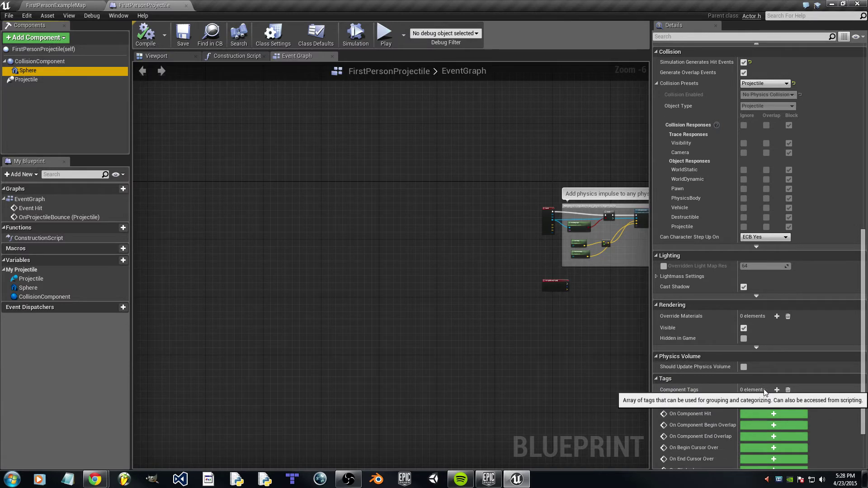
{"action": "scroll", "coordinate": [752, 349], "scroll_direction": "down", "scroll_amount": 4}
{"action": "scroll", "coordinate": [743, 334], "scroll_direction": "up", "scroll_amount": 3}
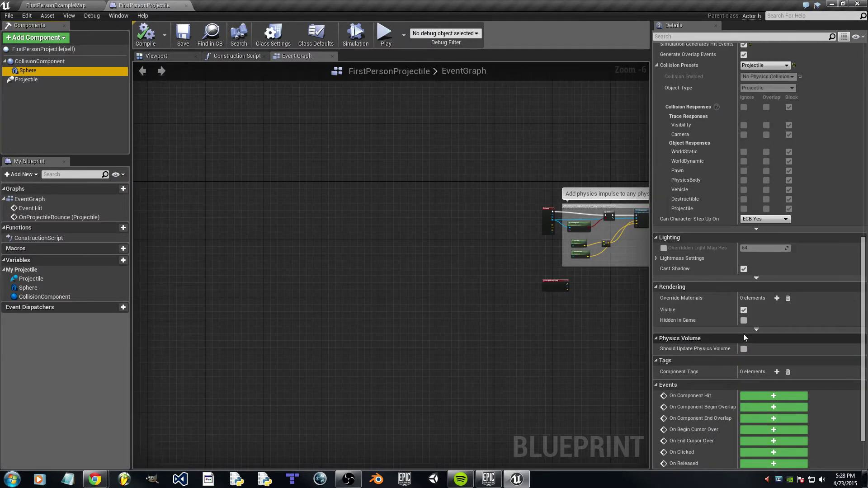
{"action": "scroll", "coordinate": [743, 334], "scroll_direction": "up", "scroll_amount": 20}
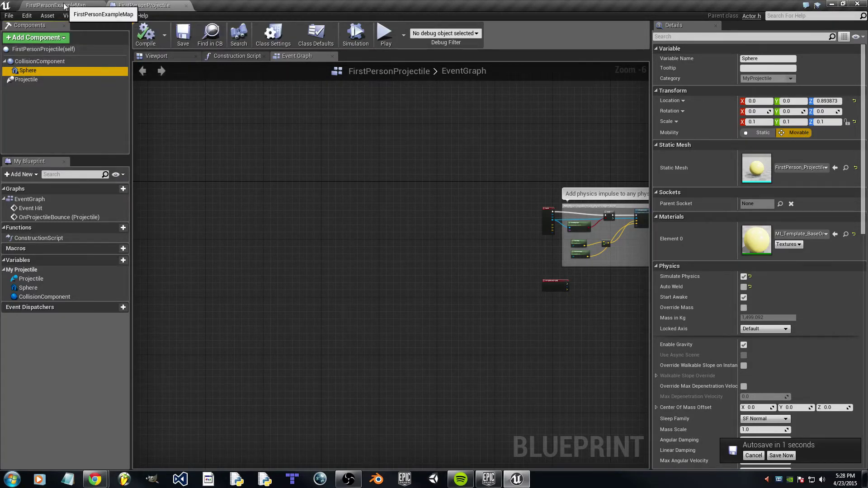
Step: Return to the FirstPersonExampleMap level and show the contents of the FirstPersonBP Meshes folder
{"action": "left_click", "coordinate": [82, 5]}
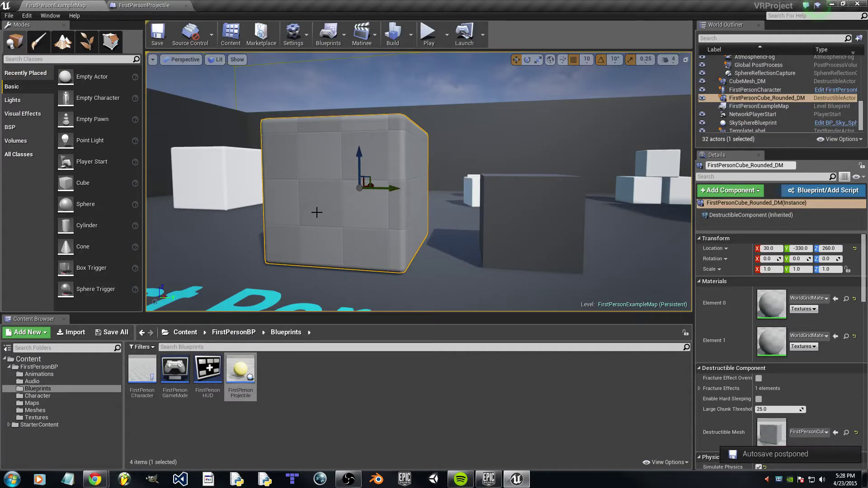
{"action": "right_click", "coordinate": [309, 148]}
{"action": "left_click", "coordinate": [226, 263]}
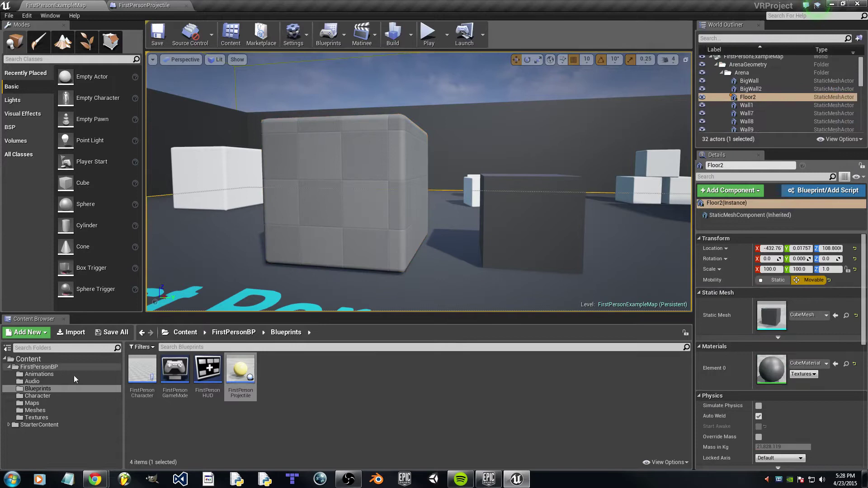
{"action": "left_click", "coordinate": [47, 410]}
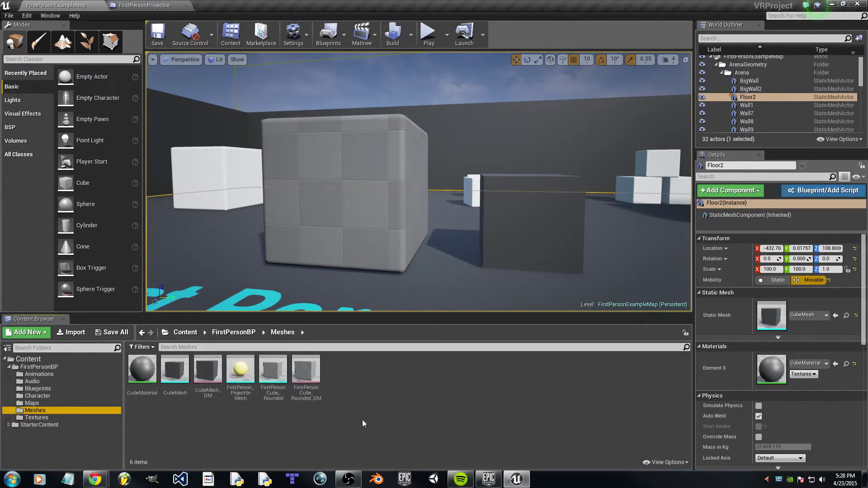
Step: Look up the Create Destructible Mesh action of the FirstPersonCube_Rounded static mesh without applying it
{"action": "right_click", "coordinate": [265, 371]}
{"action": "key", "text": "Escape"}
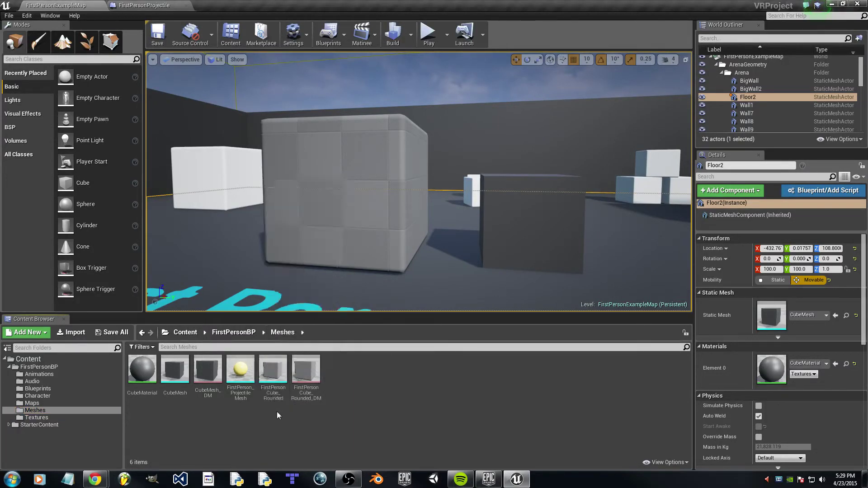
{"action": "left_click", "coordinate": [274, 371]}
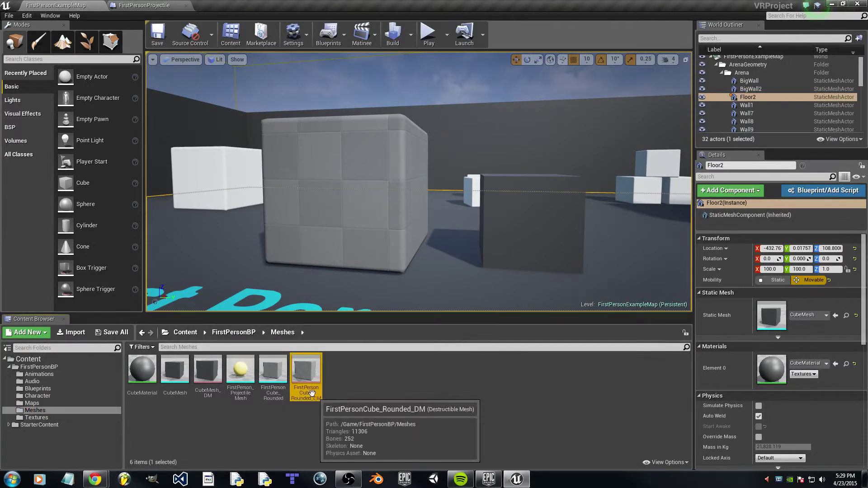
{"action": "right_click", "coordinate": [273, 372]}
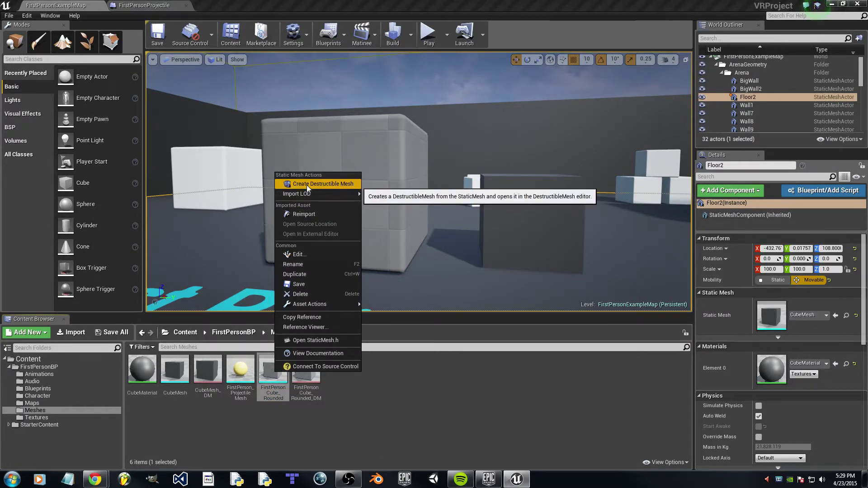
{"action": "mouse_move", "coordinate": [318, 197]}
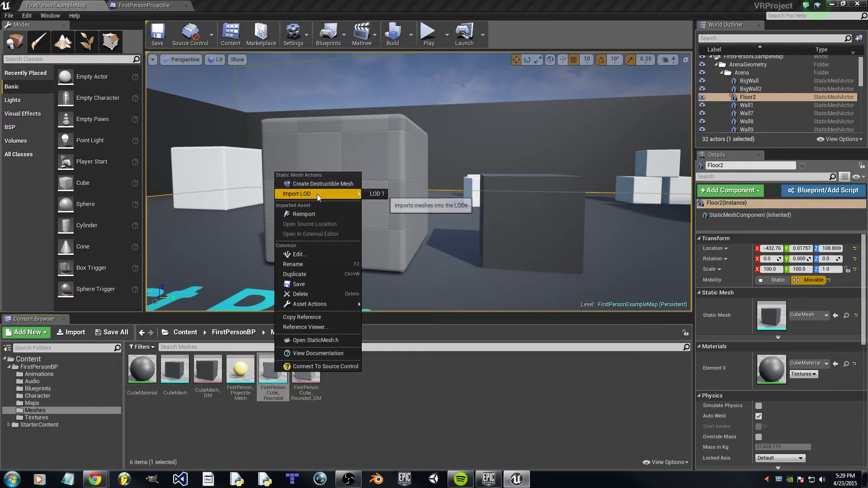
{"action": "left_click", "coordinate": [350, 425]}
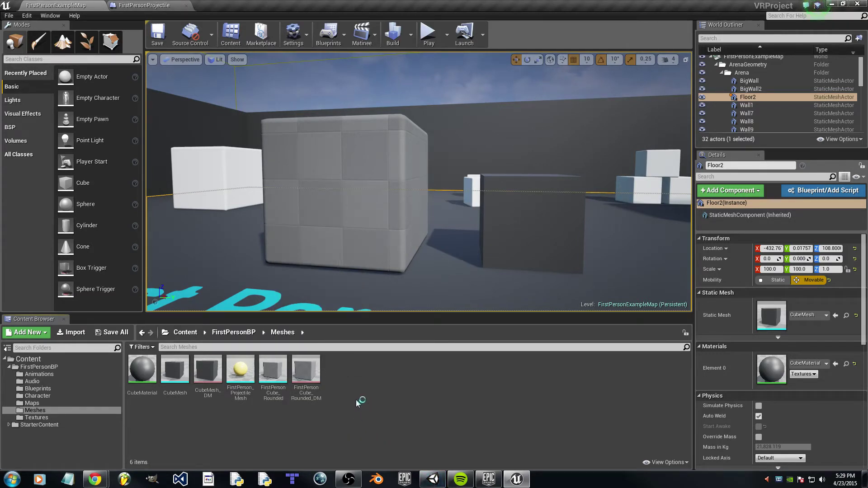
Step: Place another FirstPersonCube_Rounded_DM in the level beside the existing rounded cube and raise it to a Z location of 280
{"action": "mouse_move", "coordinate": [315, 366]}
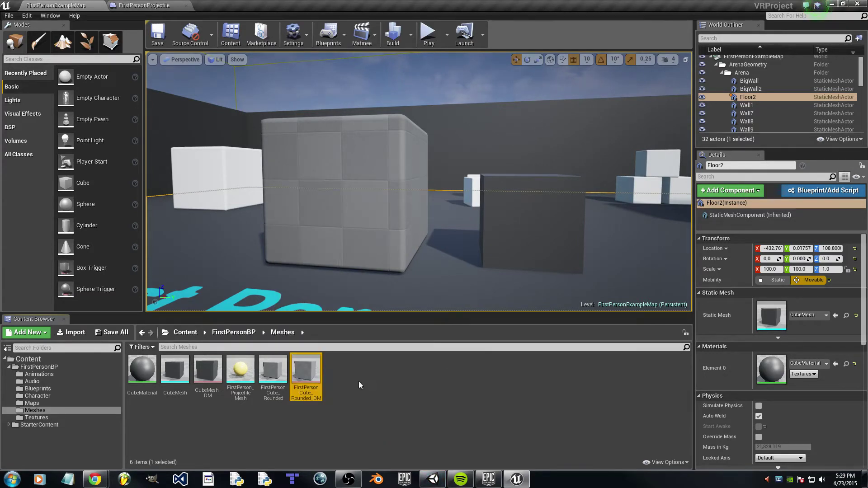
{"action": "mouse_move", "coordinate": [315, 383]}
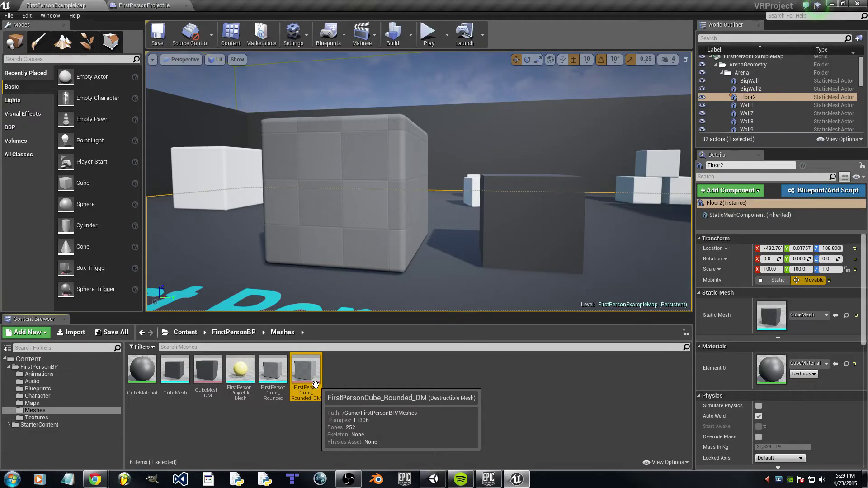
{"action": "left_click", "coordinate": [382, 123]}
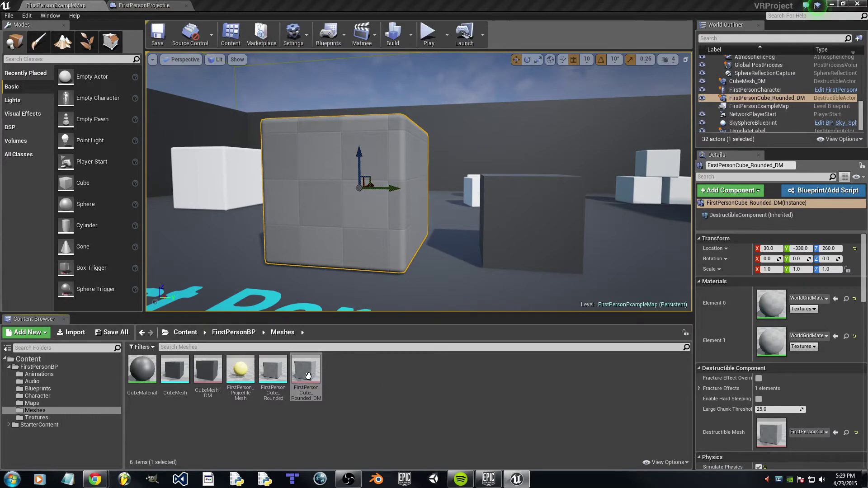
{"action": "key", "text": "f"}
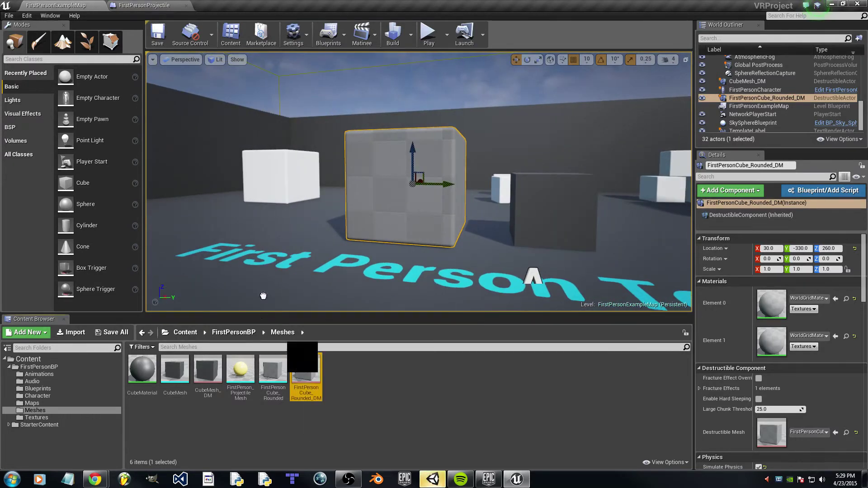
{"action": "left_click_drag", "start_coordinate": [263, 296], "coordinate": [254, 248]}
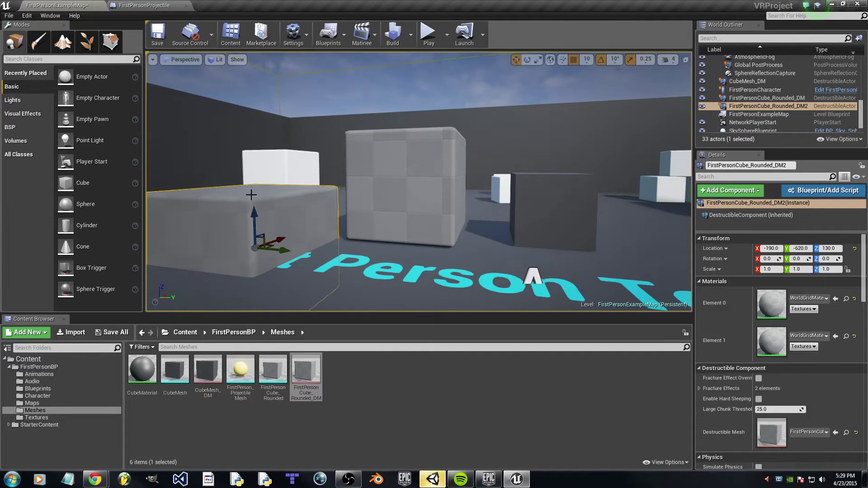
{"action": "left_click_drag", "start_coordinate": [253, 212], "coordinate": [256, 141]}
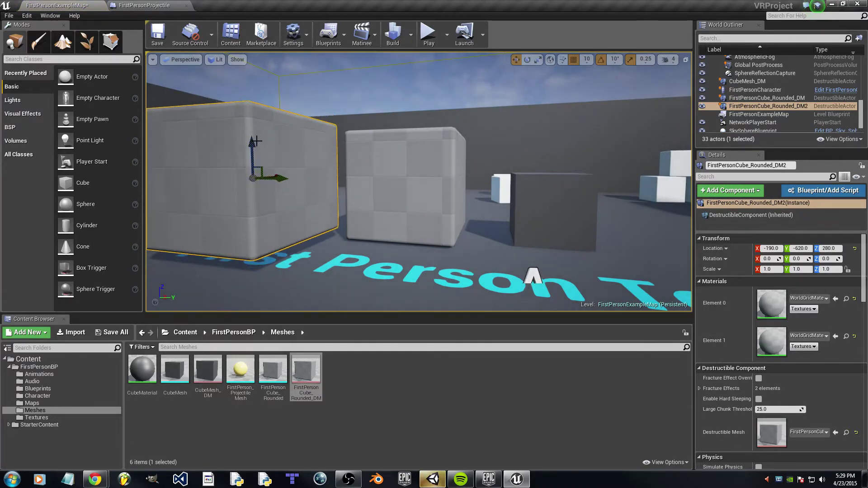
Step: Close the Unity application running in the background
{"action": "right_click", "coordinate": [441, 476]}
{"action": "left_click", "coordinate": [422, 454]}
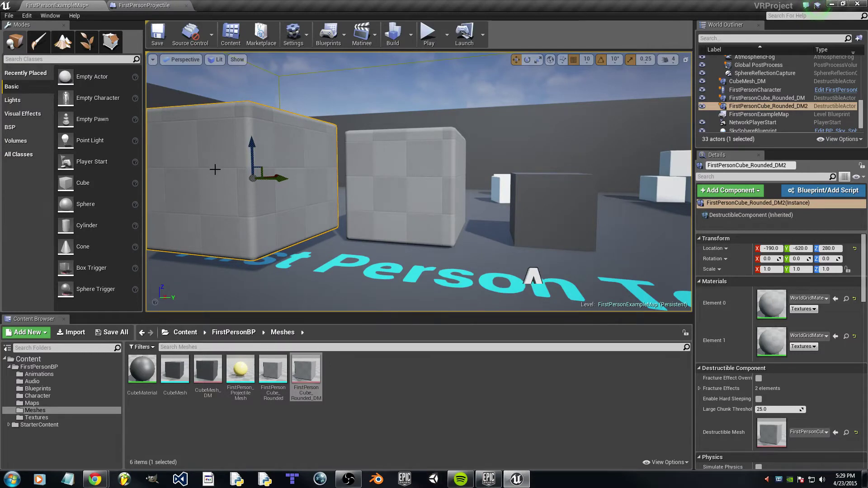
Step: Lower the added destructible cube to a Z location of 260 and delete it from the level
{"action": "left_click_drag", "start_coordinate": [252, 152], "coordinate": [252, 164]}
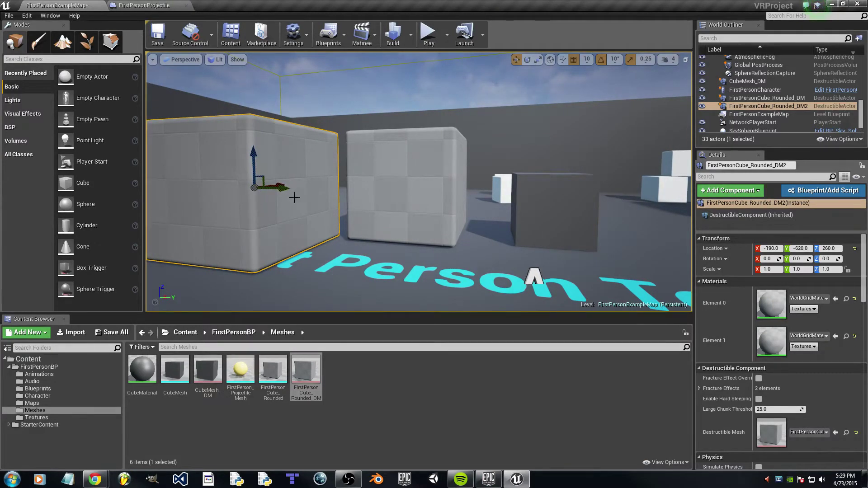
{"action": "key", "text": "Delete"}
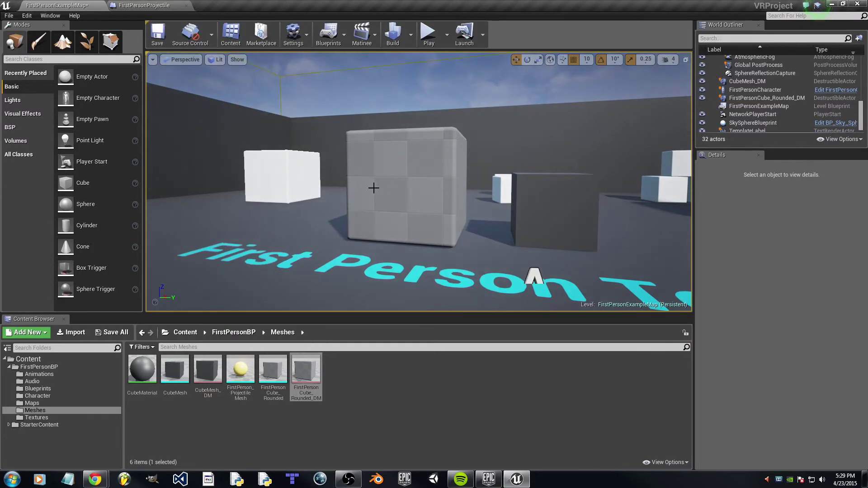
Step: Open the FirstPersonCube_Rounded_DM asset of the rounded cube in the level for editing
{"action": "left_click", "coordinate": [411, 161]}
{"action": "scroll", "coordinate": [411, 180], "scroll_direction": "up", "scroll_amount": 4}
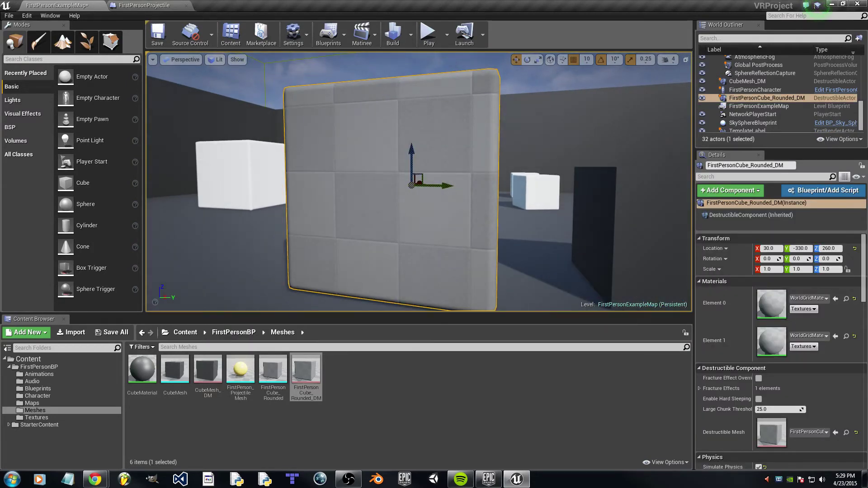
{"action": "right_click", "coordinate": [343, 155]}
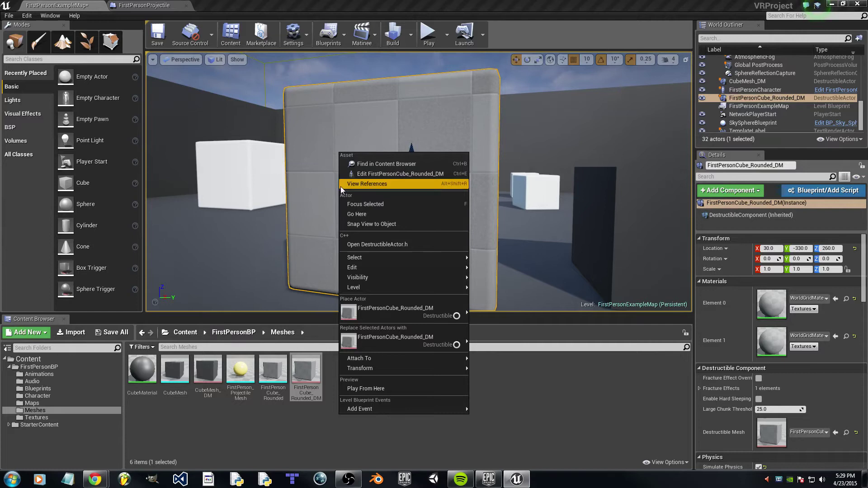
{"action": "left_click", "coordinate": [379, 179]}
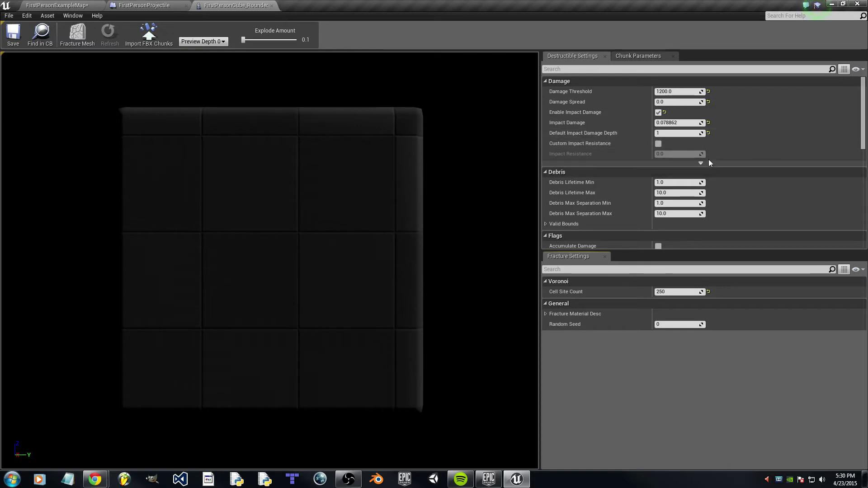
Step: Review the cube's destructible settings from damage and debris through flags and hierarchy depth, including the advanced damage options
{"action": "scroll", "coordinate": [708, 159], "scroll_direction": "down", "scroll_amount": 1}
{"action": "scroll", "coordinate": [709, 152], "scroll_direction": "down", "scroll_amount": 1}
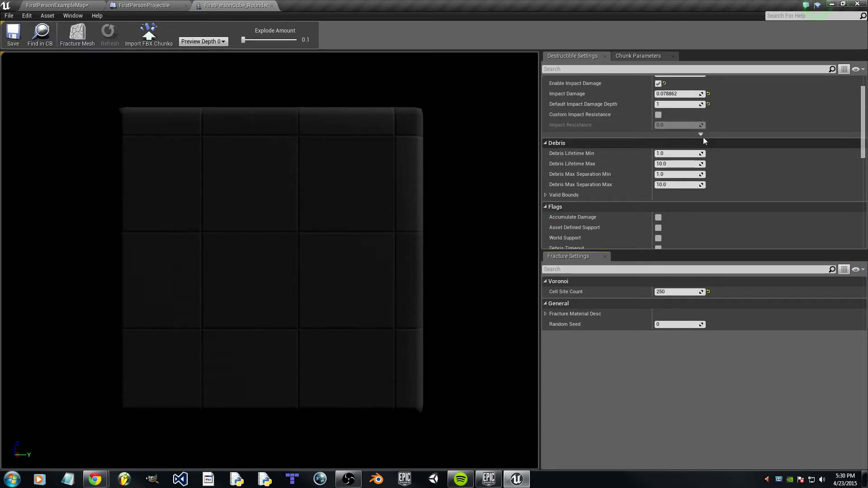
{"action": "left_click", "coordinate": [700, 135]}
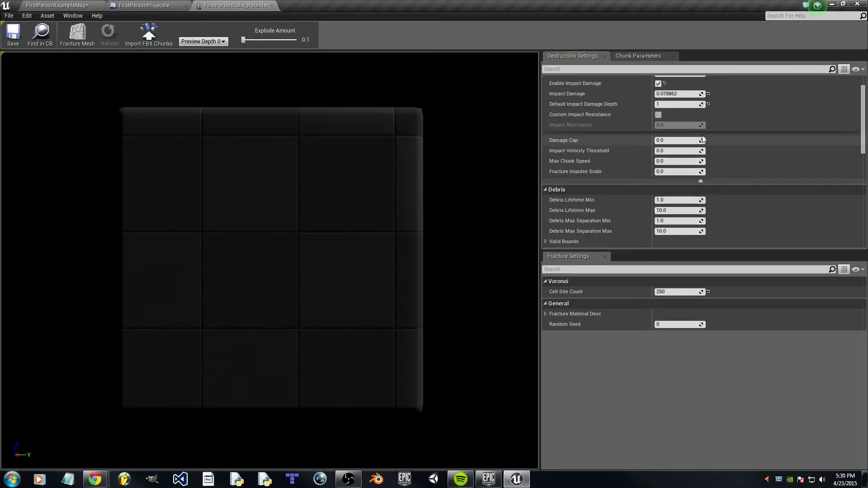
{"action": "left_click", "coordinate": [701, 180]}
{"action": "scroll", "coordinate": [669, 145], "scroll_direction": "down", "scroll_amount": 1}
{"action": "scroll", "coordinate": [668, 144], "scroll_direction": "down", "scroll_amount": 2}
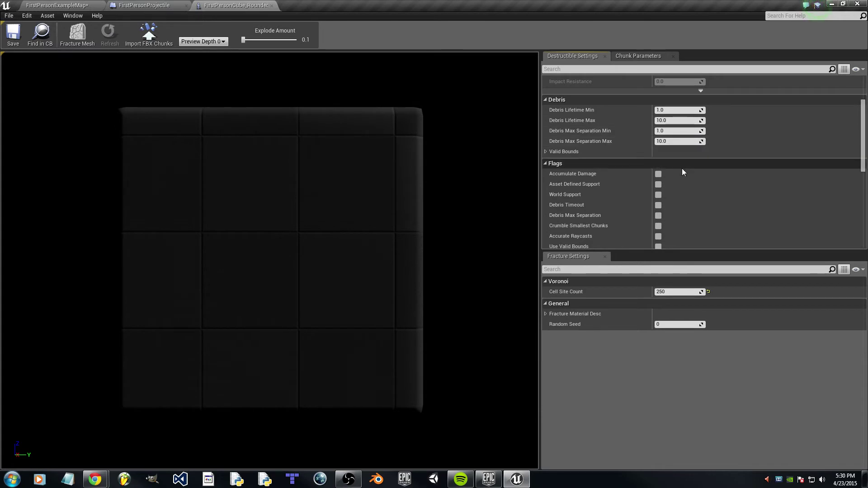
{"action": "scroll", "coordinate": [680, 181], "scroll_direction": "down", "scroll_amount": 3}
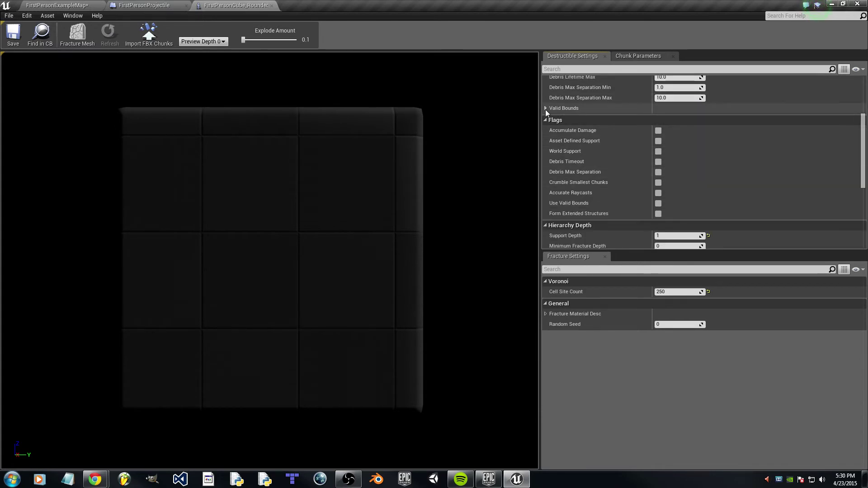
{"action": "scroll", "coordinate": [668, 199], "scroll_direction": "down", "scroll_amount": 1}
{"action": "scroll", "coordinate": [700, 204], "scroll_direction": "down", "scroll_amount": 5}
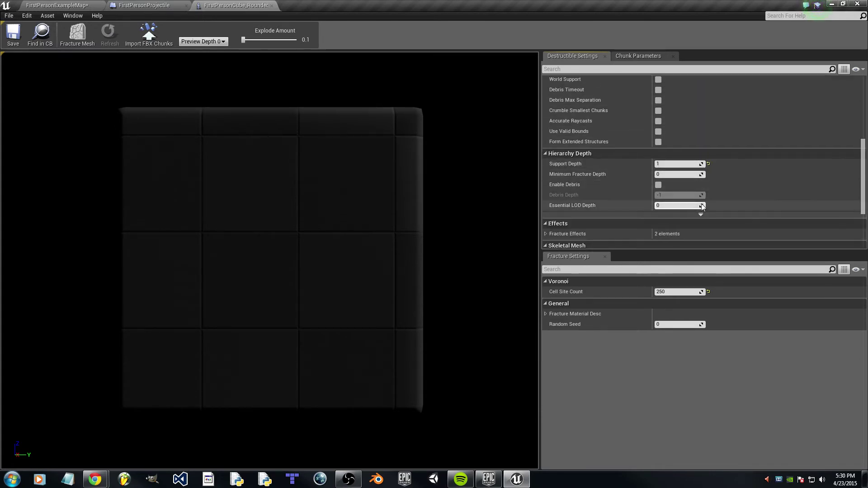
{"action": "scroll", "coordinate": [695, 190], "scroll_direction": "down", "scroll_amount": 2}
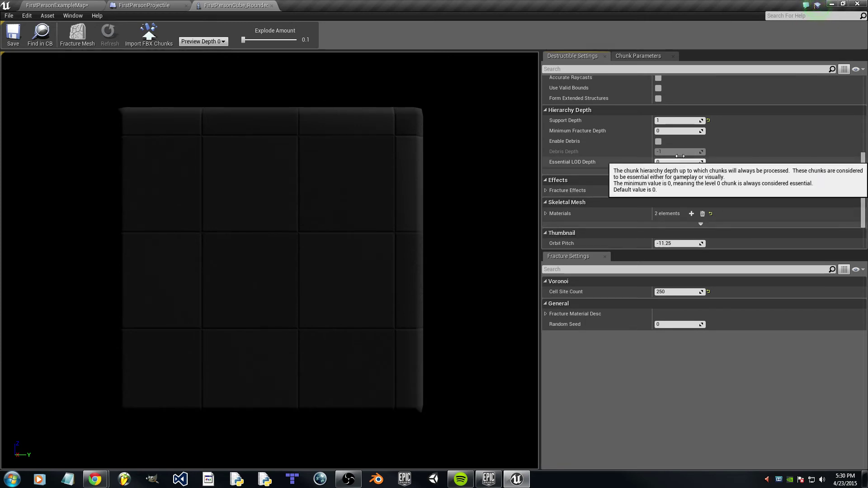
Step: Examine the cube's hierarchy depth settings, including the advanced depth parameters, and the fracture effects elements
{"action": "scroll", "coordinate": [680, 159], "scroll_direction": "up", "scroll_amount": 1}
{"action": "scroll", "coordinate": [690, 172], "scroll_direction": "up", "scroll_amount": 1}
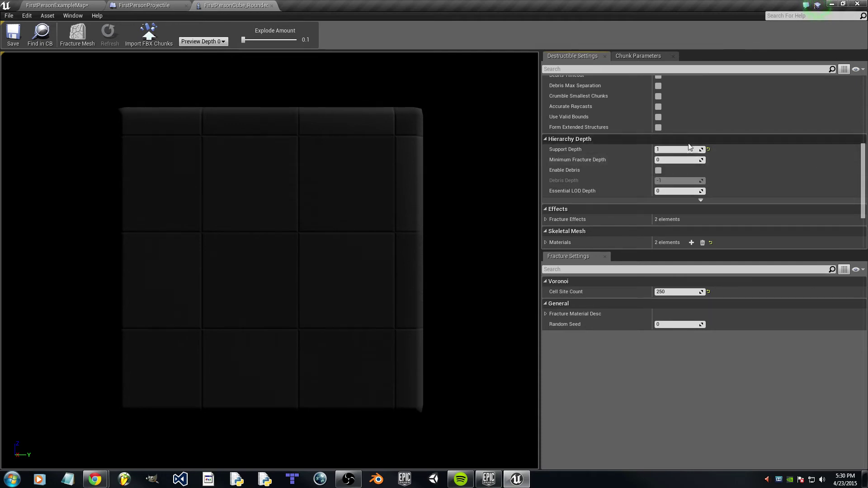
{"action": "left_click", "coordinate": [700, 200]}
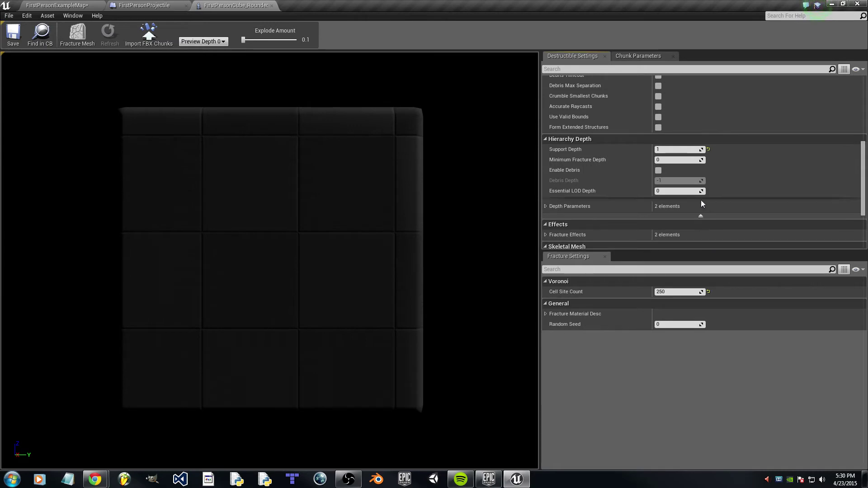
{"action": "left_click", "coordinate": [702, 216]}
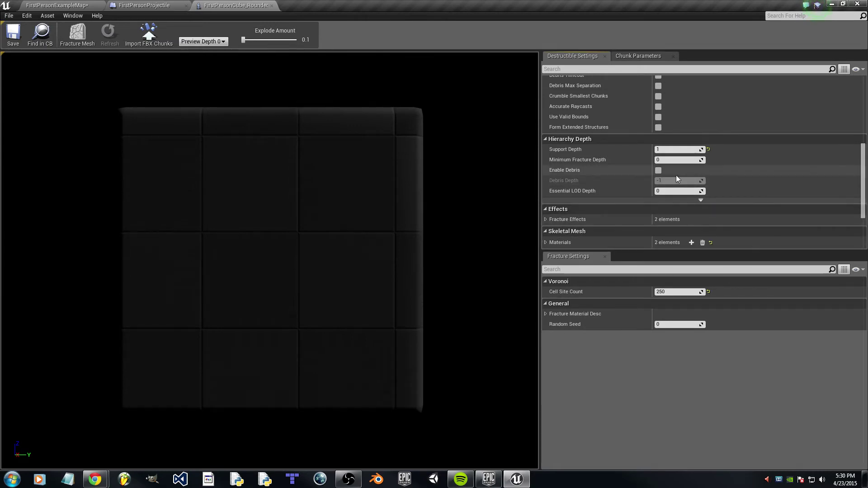
{"action": "scroll", "coordinate": [656, 158], "scroll_direction": "down", "scroll_amount": 1}
{"action": "scroll", "coordinate": [639, 139], "scroll_direction": "down", "scroll_amount": 1}
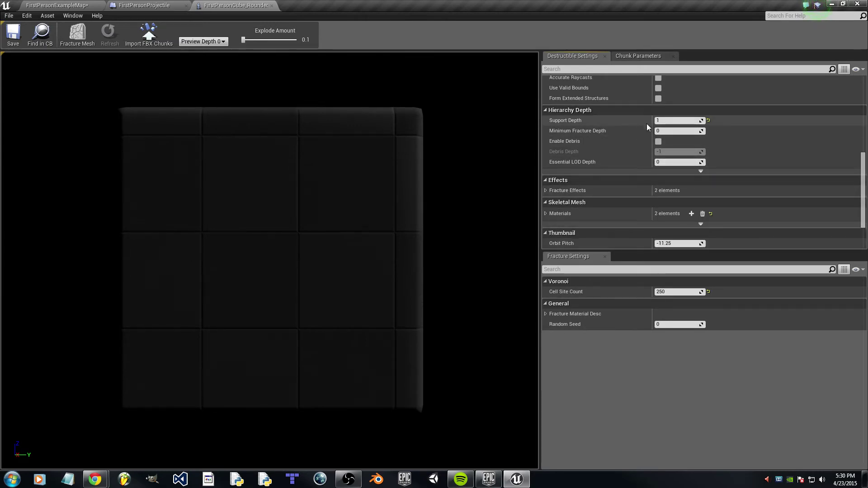
{"action": "scroll", "coordinate": [657, 131], "scroll_direction": "down", "scroll_amount": 3}
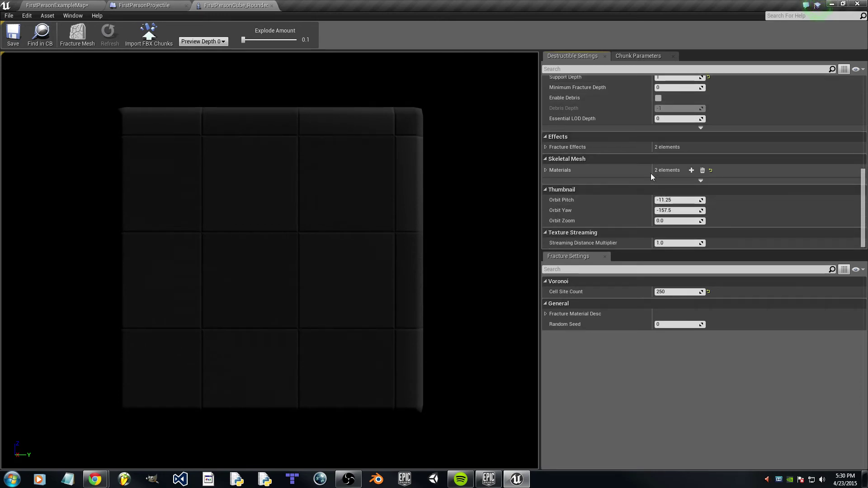
{"action": "left_click", "coordinate": [546, 147]}
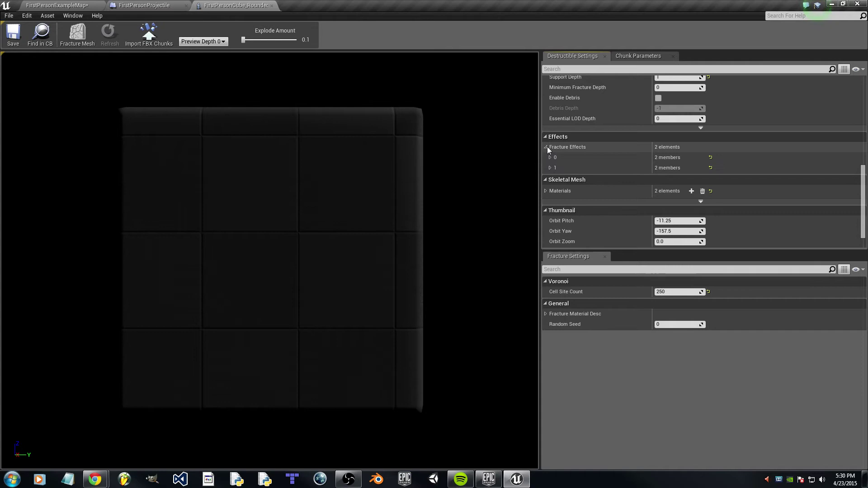
{"action": "left_click", "coordinate": [546, 147]}
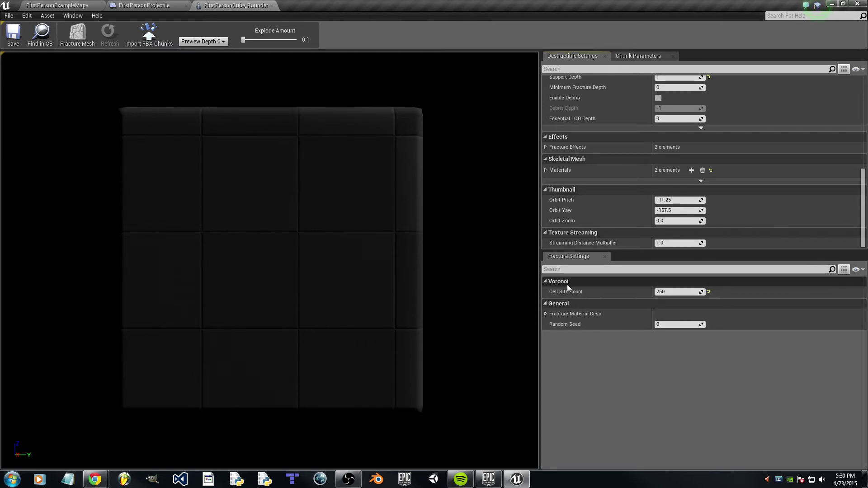
Step: Fracture the rounded cube mesh with a Voronoi cell site count of 250 and again with 350 to compare the chunks
{"action": "left_click", "coordinate": [669, 290]}
{"action": "left_click", "coordinate": [674, 292]}
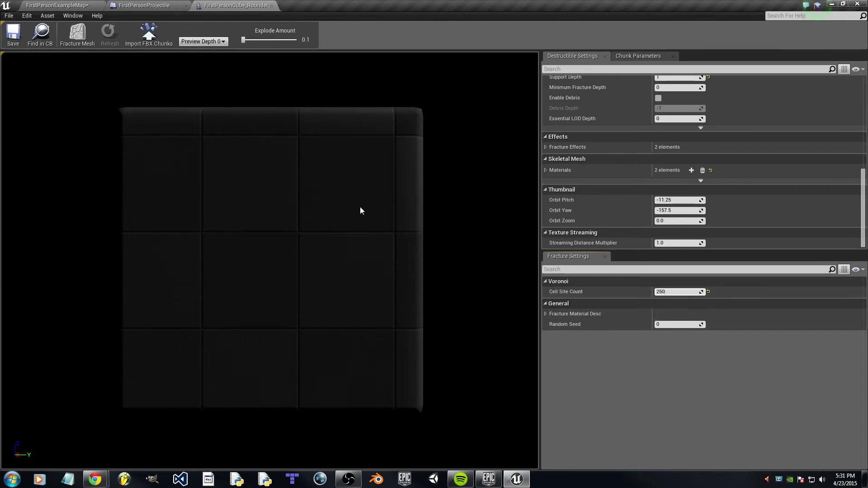
{"action": "left_click", "coordinate": [361, 194]}
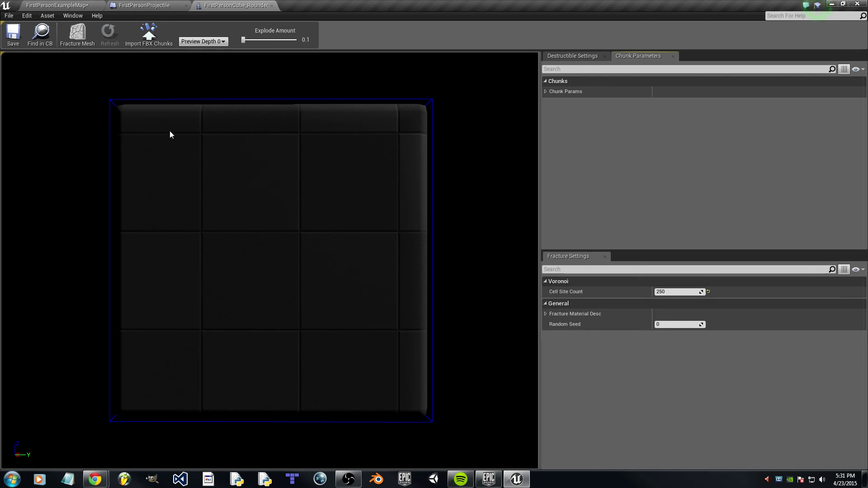
{"action": "left_click", "coordinate": [77, 36]}
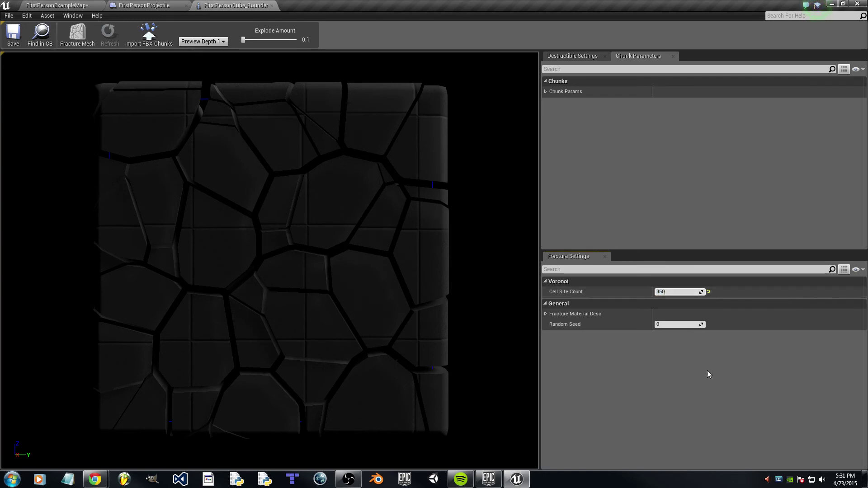
{"action": "left_click", "coordinate": [76, 34]}
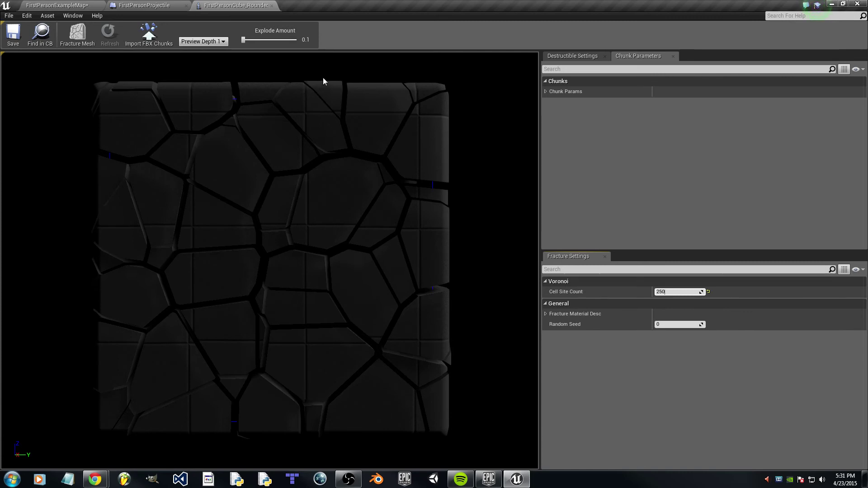
Step: Fracture the rounded cube mesh with the cell site count set back to 250 and save the asset
{"action": "left_click", "coordinate": [85, 41]}
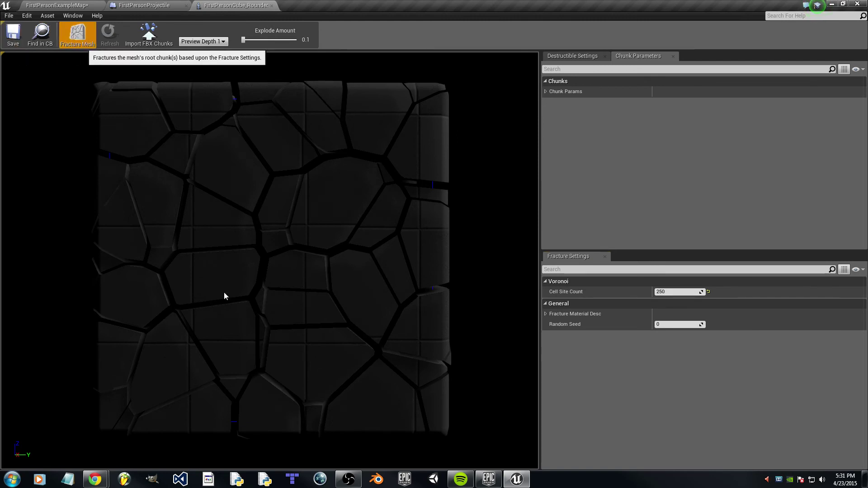
{"action": "left_click", "coordinate": [13, 41]}
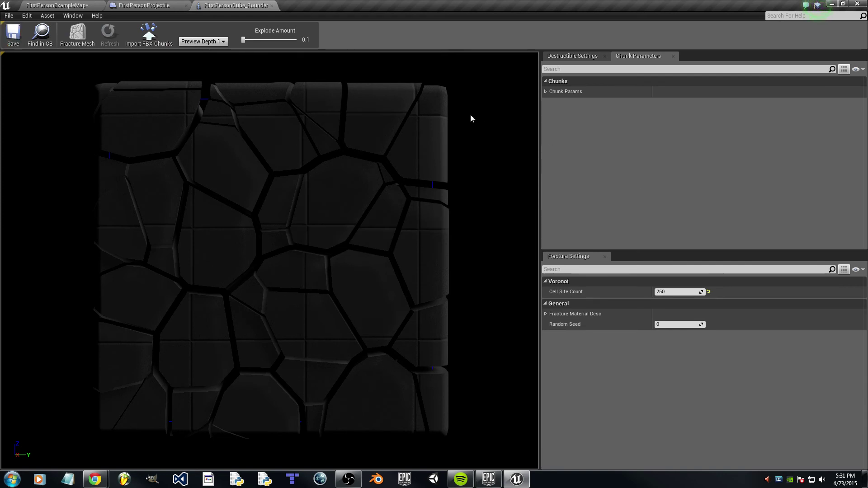
Step: Review the chunk parameters of the fractured cube and go back to its damage settings
{"action": "left_click", "coordinate": [545, 92]}
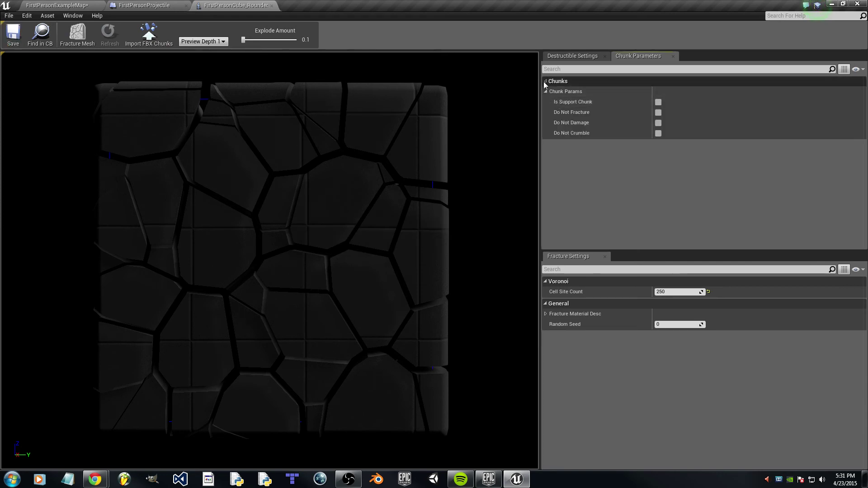
{"action": "left_click", "coordinate": [545, 82]}
{"action": "left_click", "coordinate": [572, 55]}
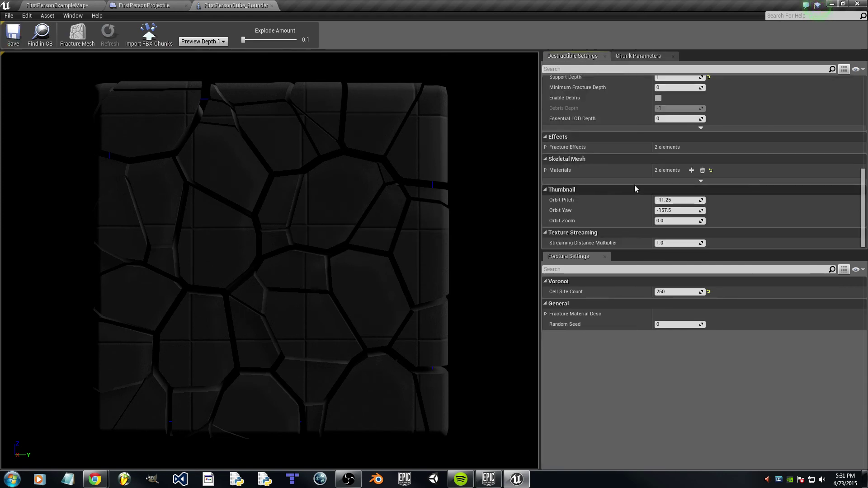
{"action": "scroll", "coordinate": [635, 189], "scroll_direction": "up", "scroll_amount": 6}
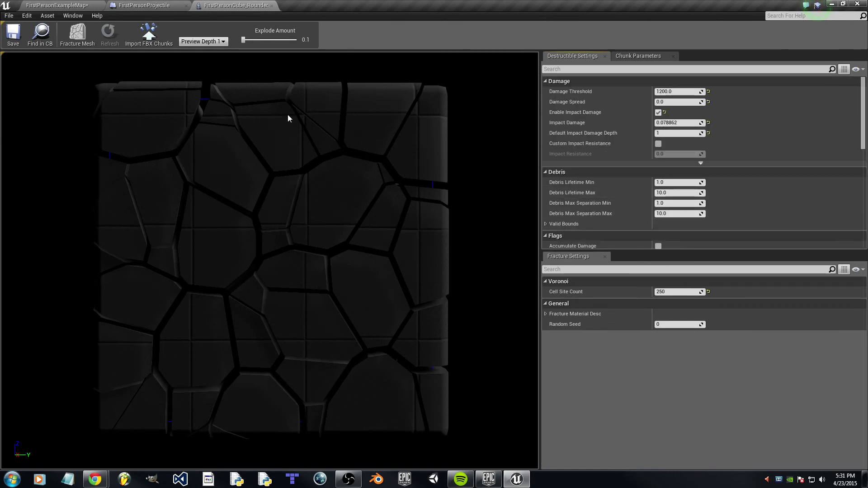
Step: Return to FirstPersonExampleMap, play the level and shoot the rounded destructible cube
{"action": "left_click", "coordinate": [55, 5]}
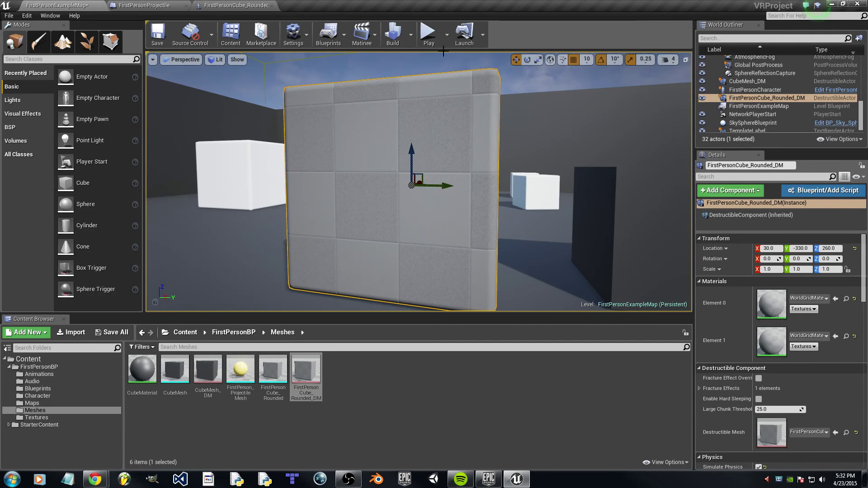
{"action": "left_click", "coordinate": [430, 39]}
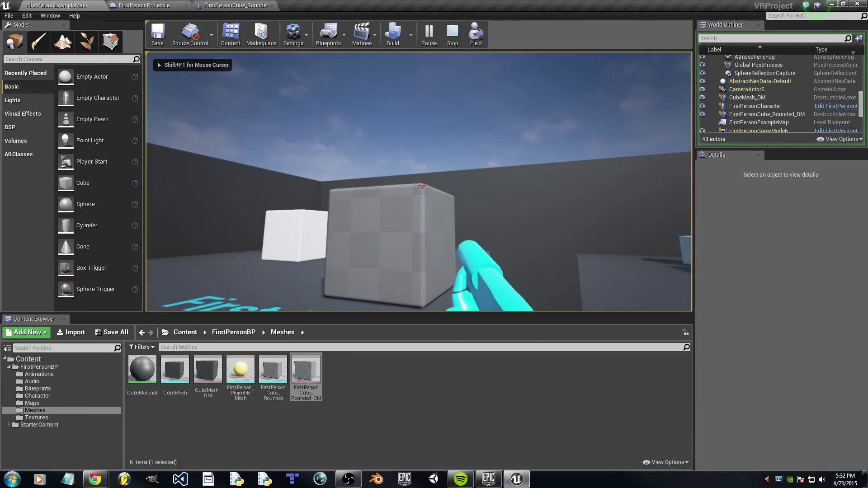
{"action": "left_click", "coordinate": [422, 185]}
{"action": "left_click", "coordinate": [421, 186]}
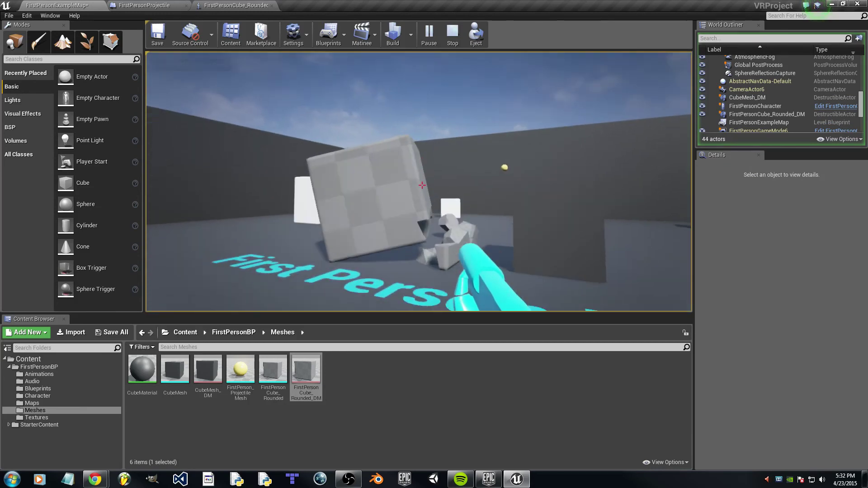
{"action": "left_click", "coordinate": [421, 186]}
{"action": "left_click", "coordinate": [421, 185]}
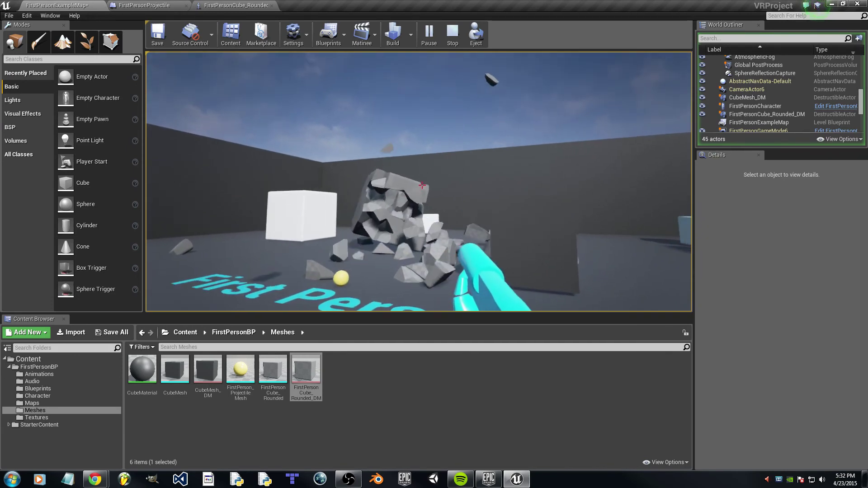
Step: Walk up to the broken cube and keep firing at it from close range and while backing away
{"action": "key", "text": "w"}
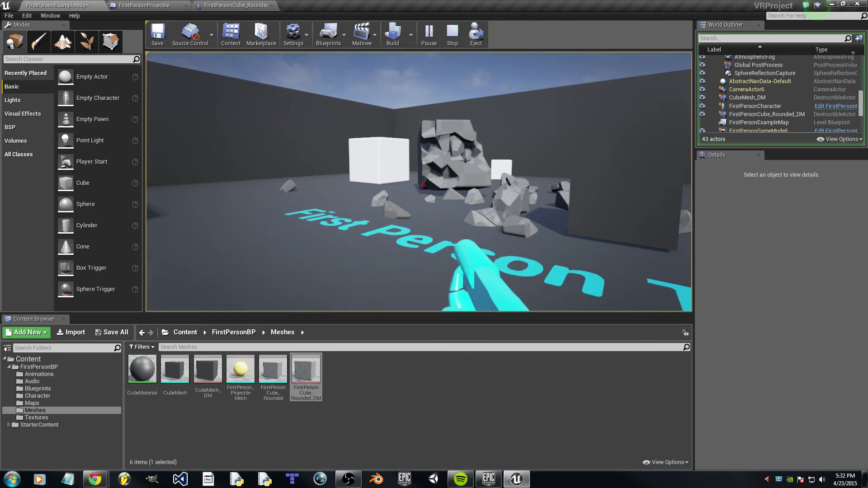
{"action": "key", "text": "w"}
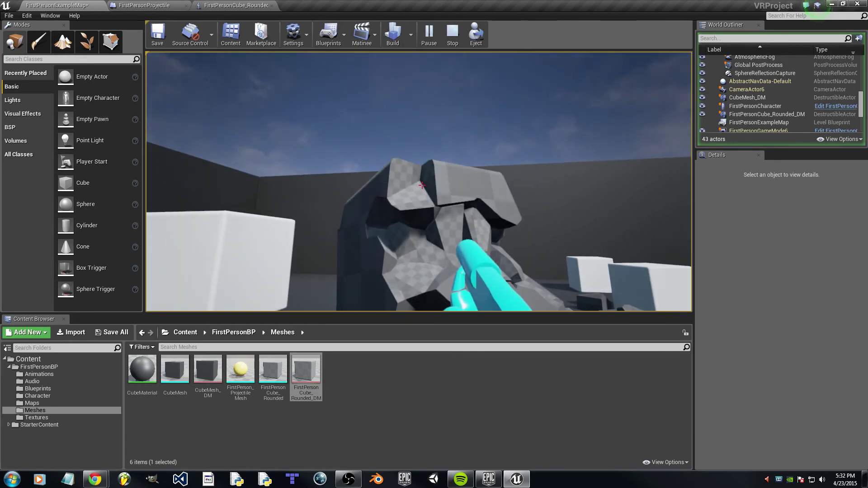
{"action": "left_click", "coordinate": [422, 185]}
{"action": "left_click", "coordinate": [421, 185]}
{"action": "left_click", "coordinate": [422, 185]}
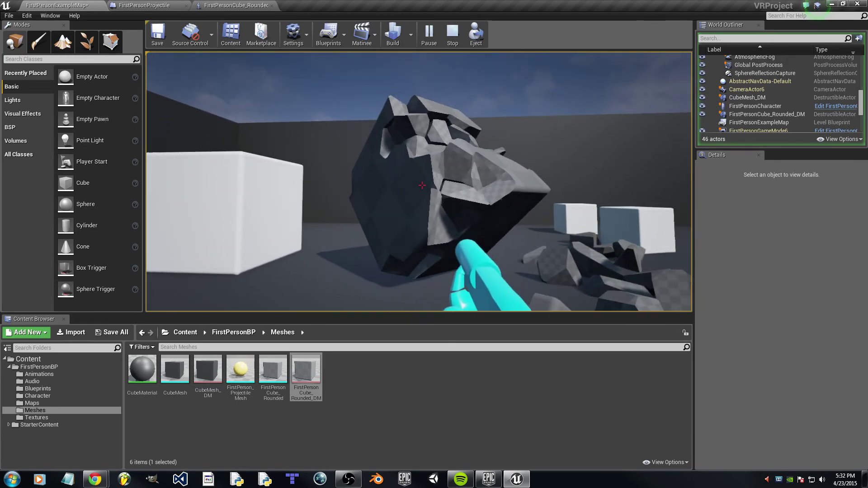
{"action": "key", "text": "w"}
{"action": "left_click", "coordinate": [422, 186]}
{"action": "left_click", "coordinate": [422, 185]}
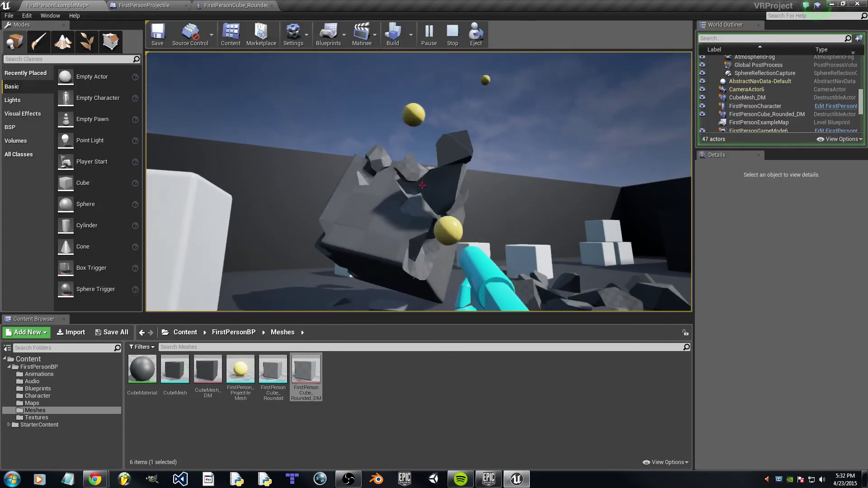
{"action": "left_click", "coordinate": [422, 185]}
{"action": "left_click", "coordinate": [422, 186]}
{"action": "key", "text": "s"}
{"action": "left_click", "coordinate": [422, 185]}
{"action": "left_click", "coordinate": [421, 185]}
{"action": "left_click", "coordinate": [422, 186]}
{"action": "left_click", "coordinate": [422, 186]}
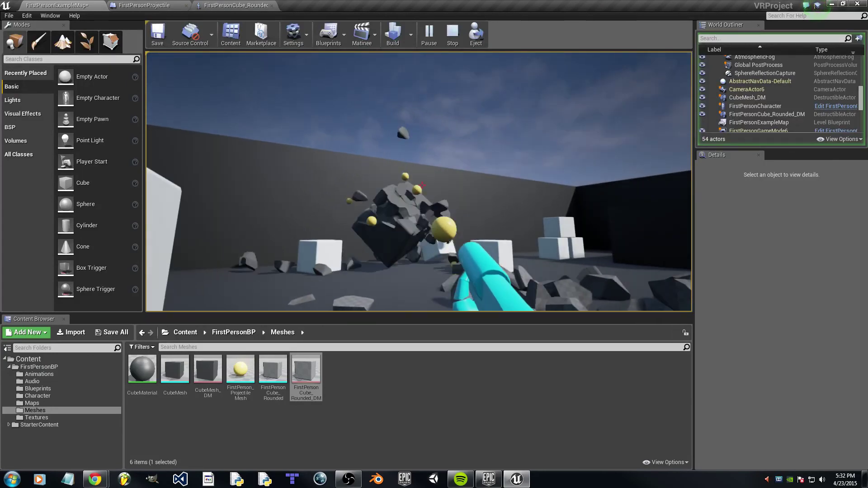
Step: Move around the debris and shoot the dark destructible wall block in the running level
{"action": "key", "text": "d"}
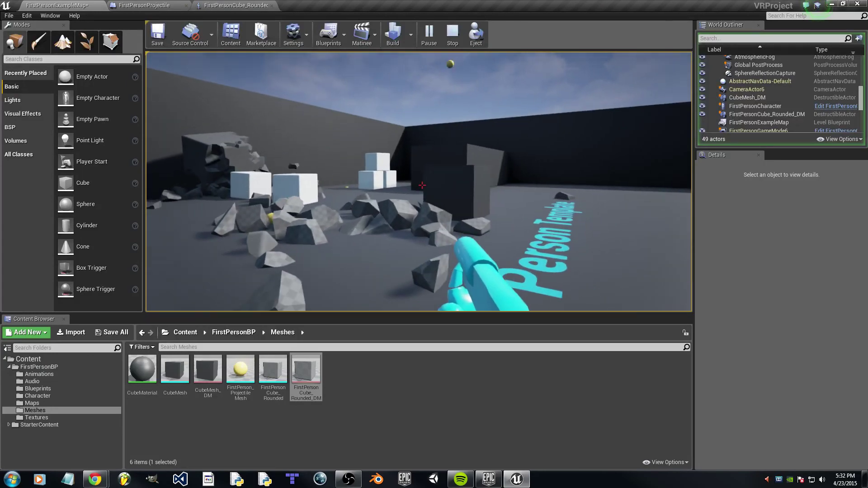
{"action": "key", "text": "w"}
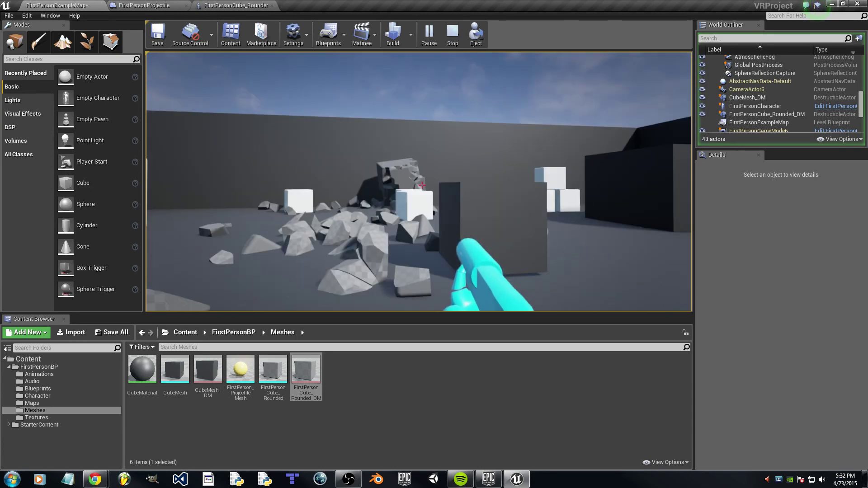
{"action": "left_click", "coordinate": [422, 186]}
{"action": "key", "text": "d"}
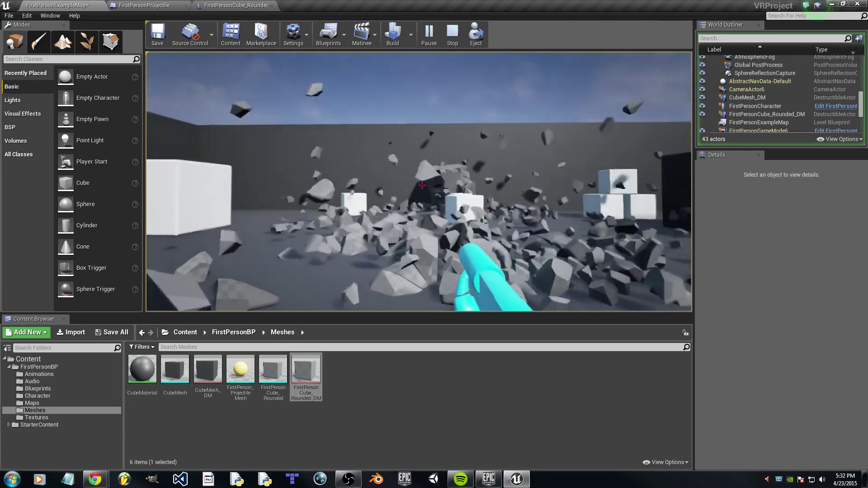